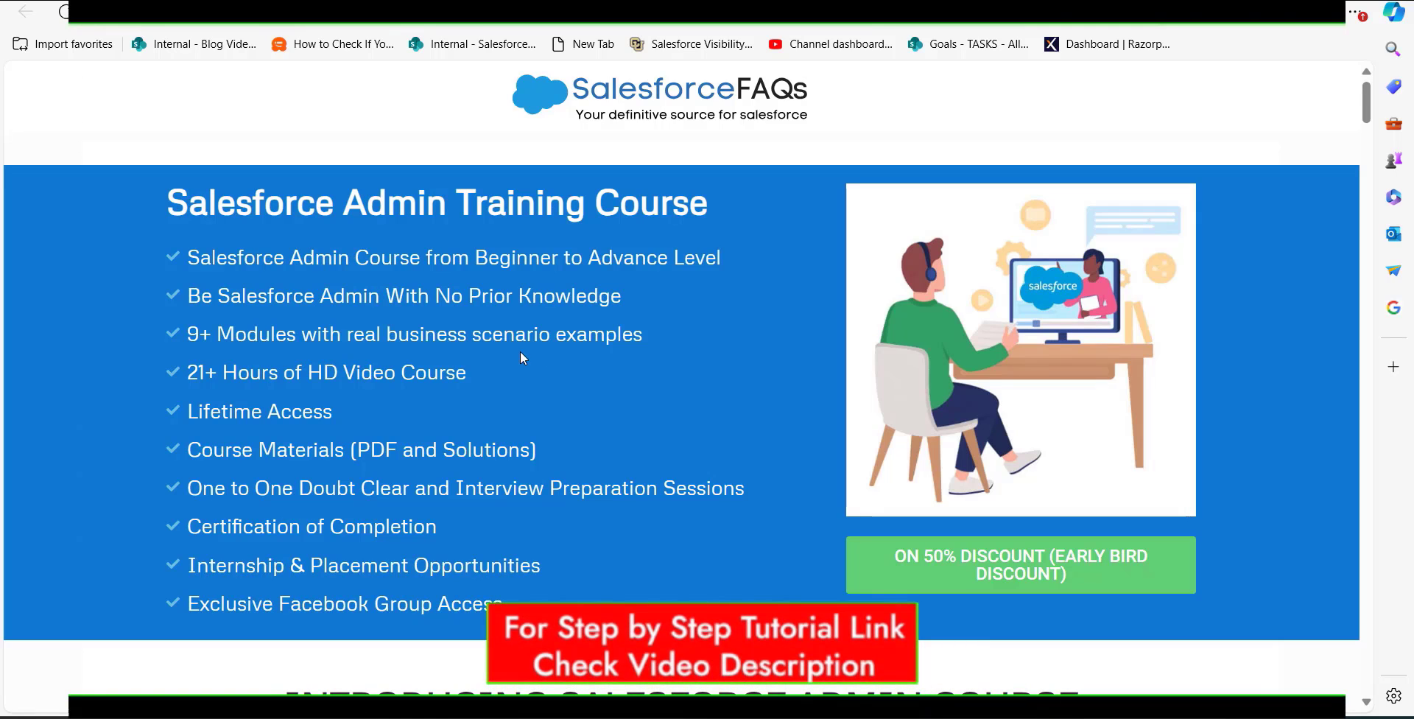
# Step: Scroll up and down through the SalesforceFAQs course page
pyautogui.scroll(-3, 571, 361)
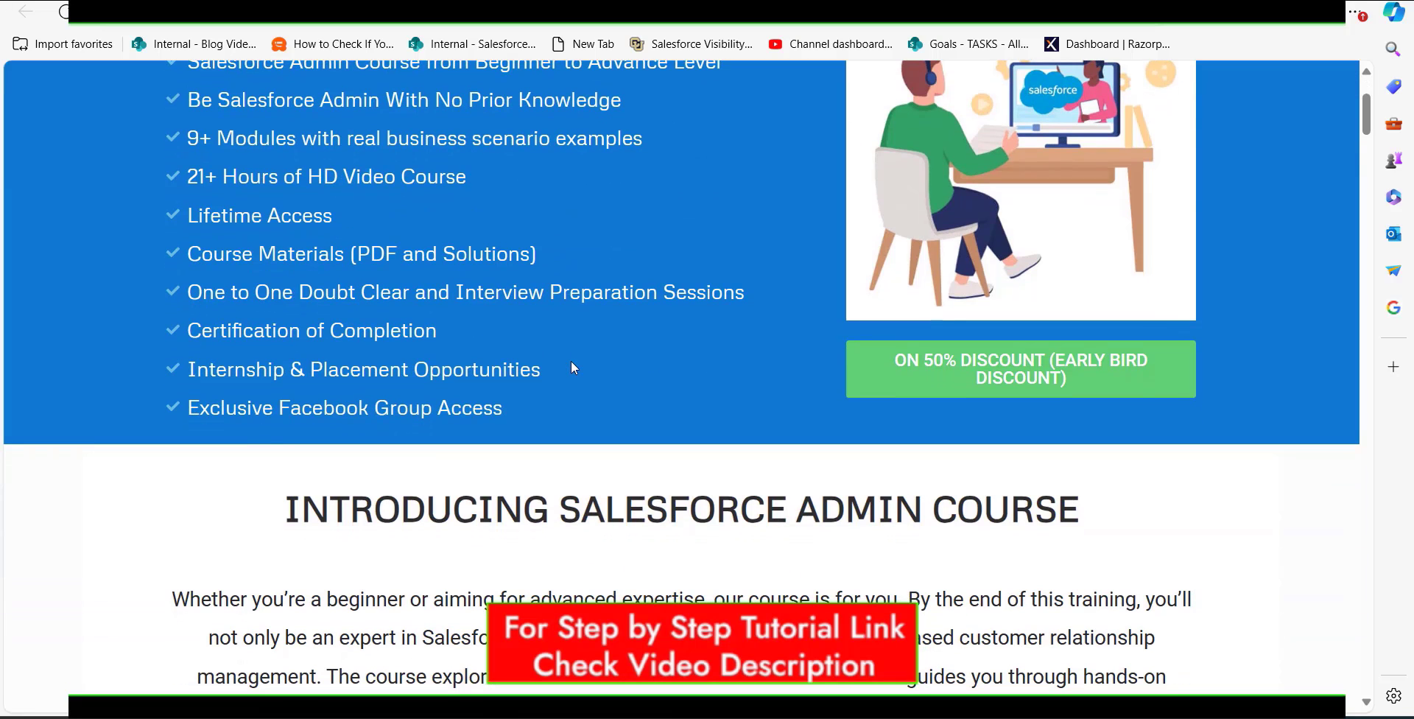
pyautogui.scroll(2, 571, 361)
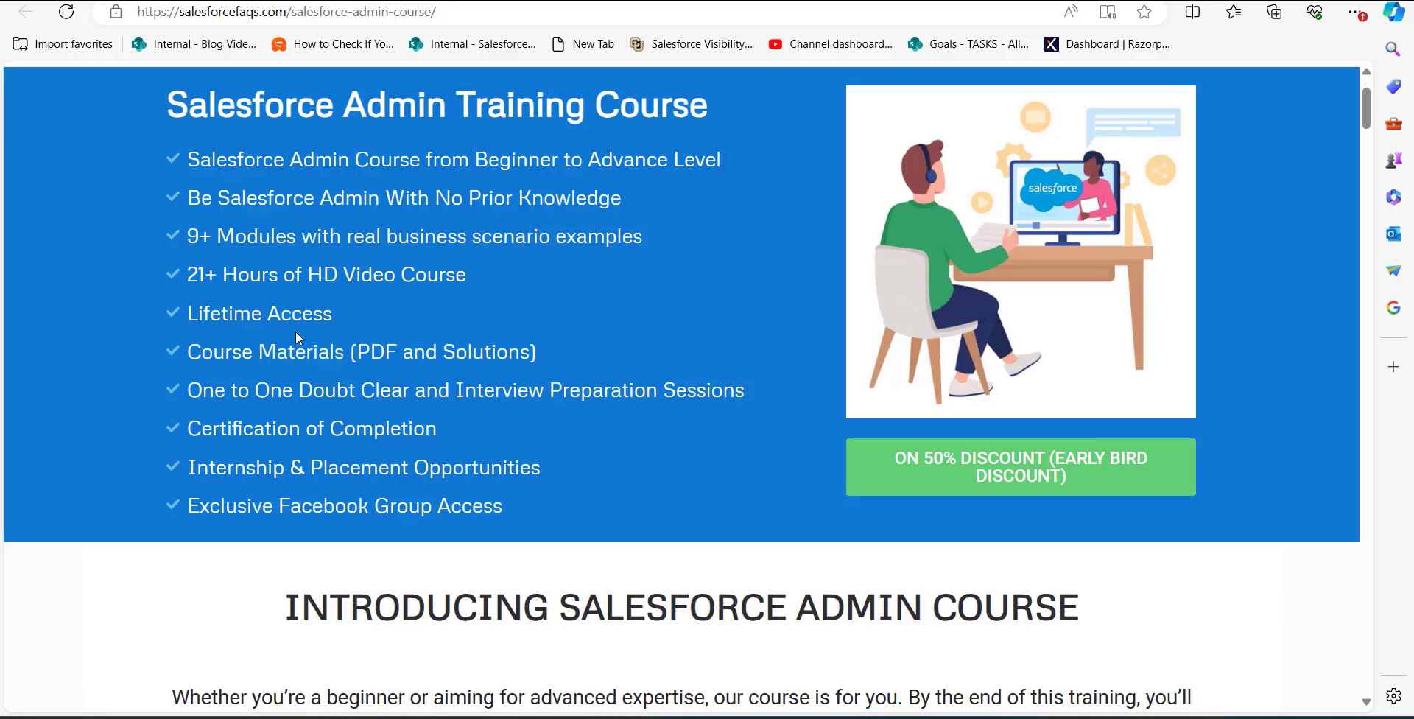
pyautogui.scroll(-20, 299, 337)
pyautogui.scroll(-1, 299, 338)
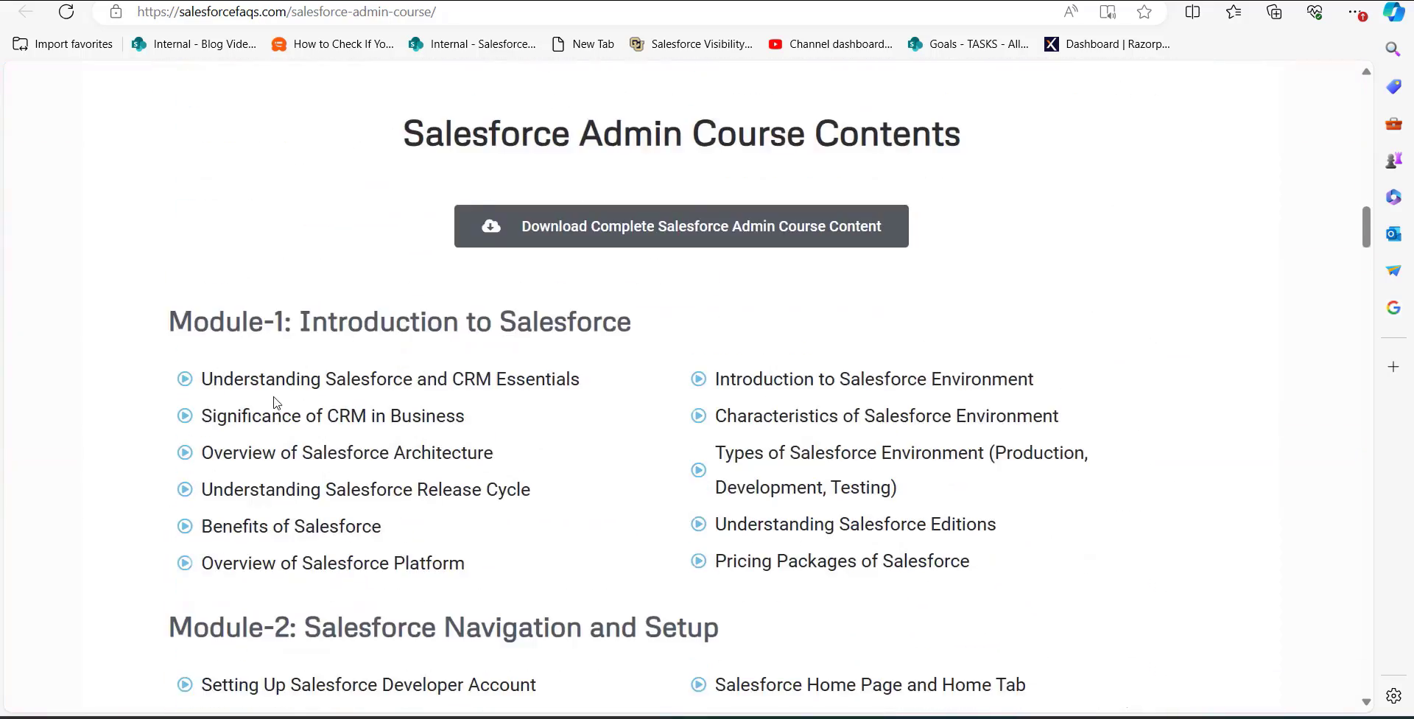
pyautogui.scroll(-3, 276, 402)
pyautogui.scroll(-20, 277, 402)
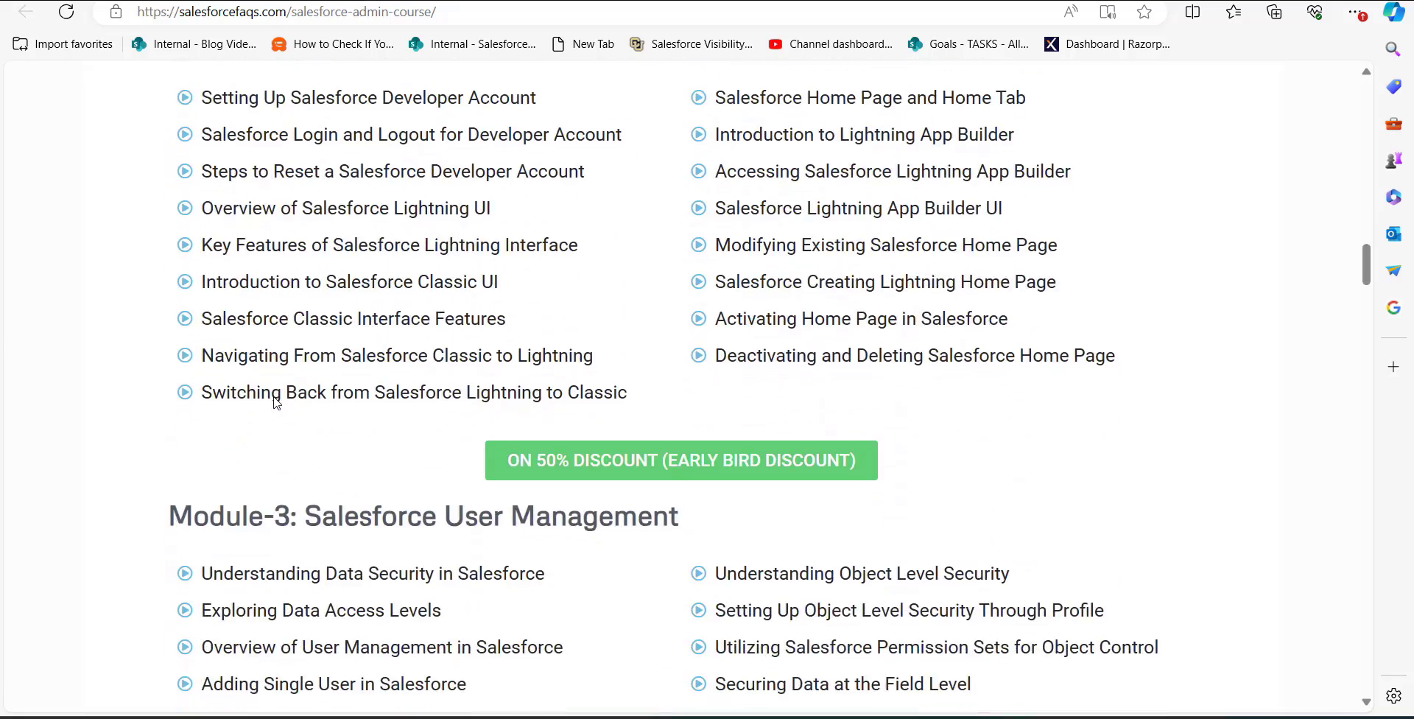
pyautogui.scroll(-20, 274, 401)
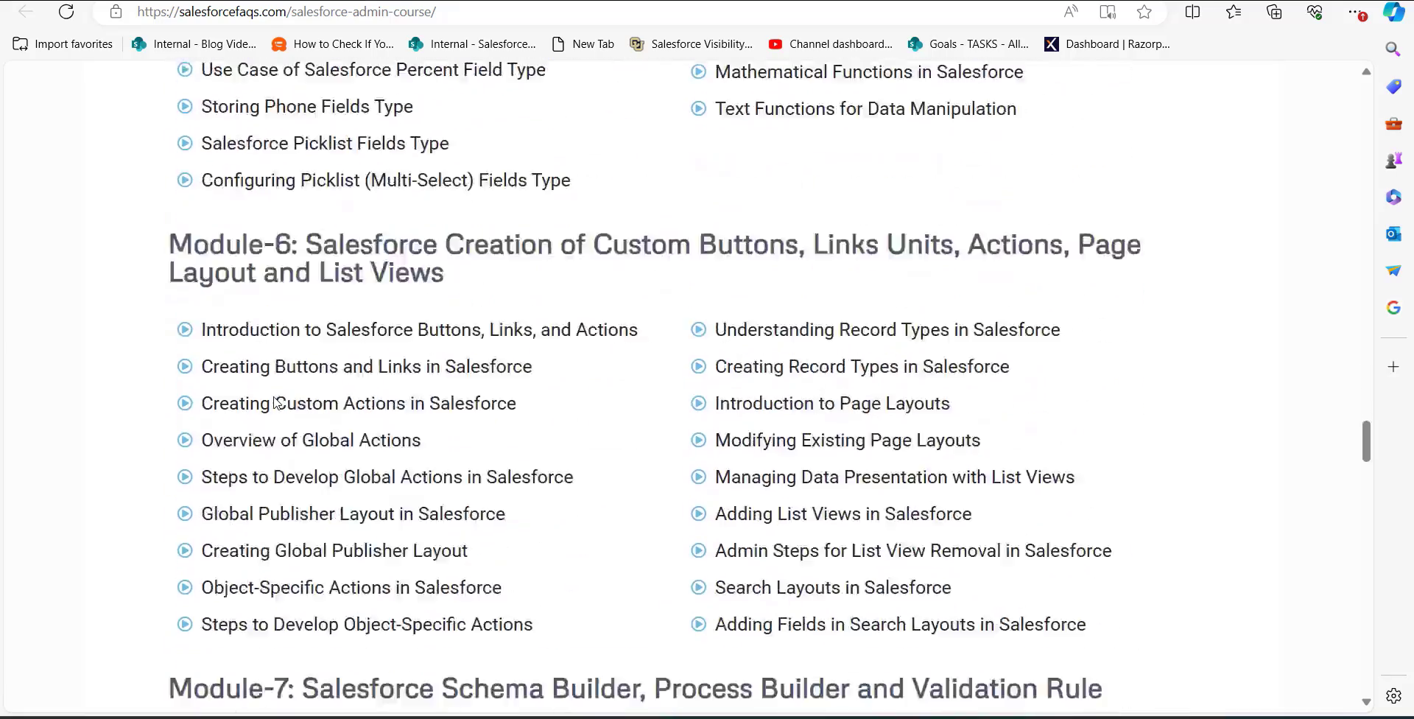
pyautogui.scroll(-7, 275, 402)
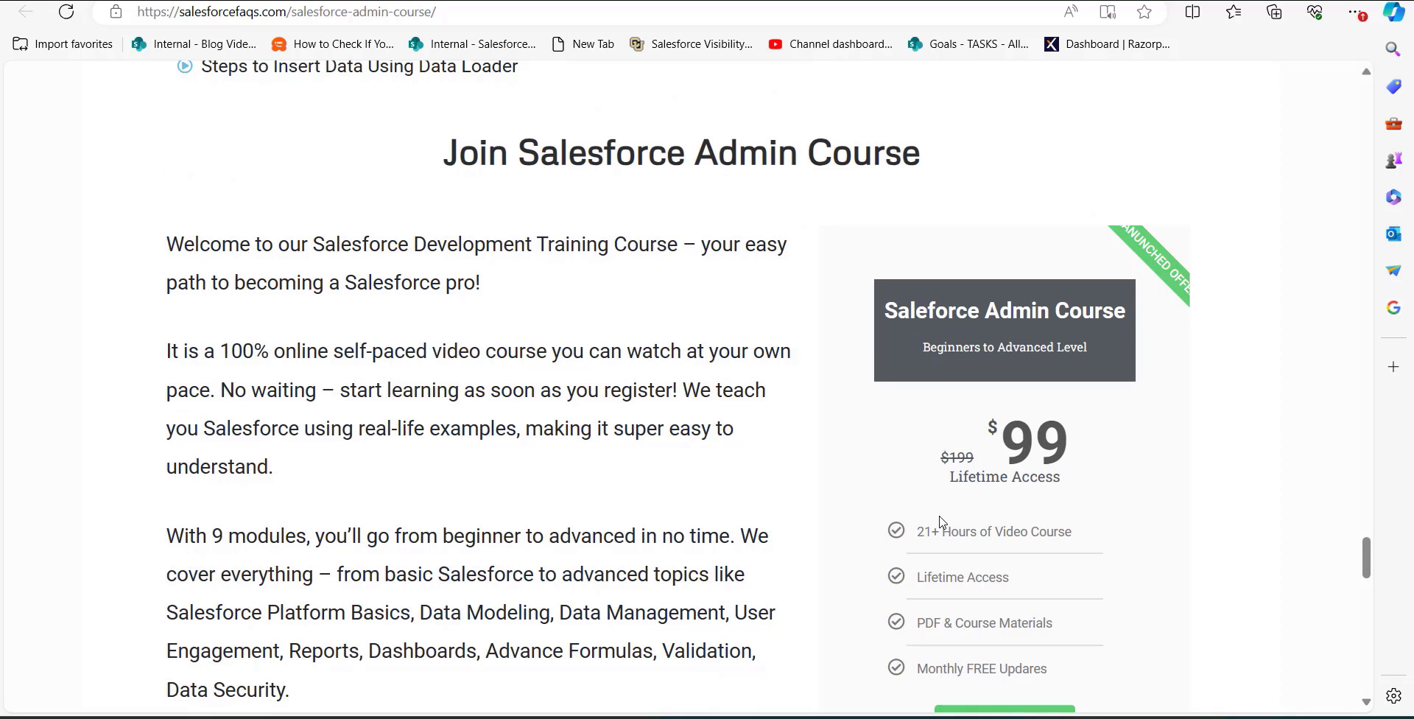
pyautogui.scroll(1, 941, 522)
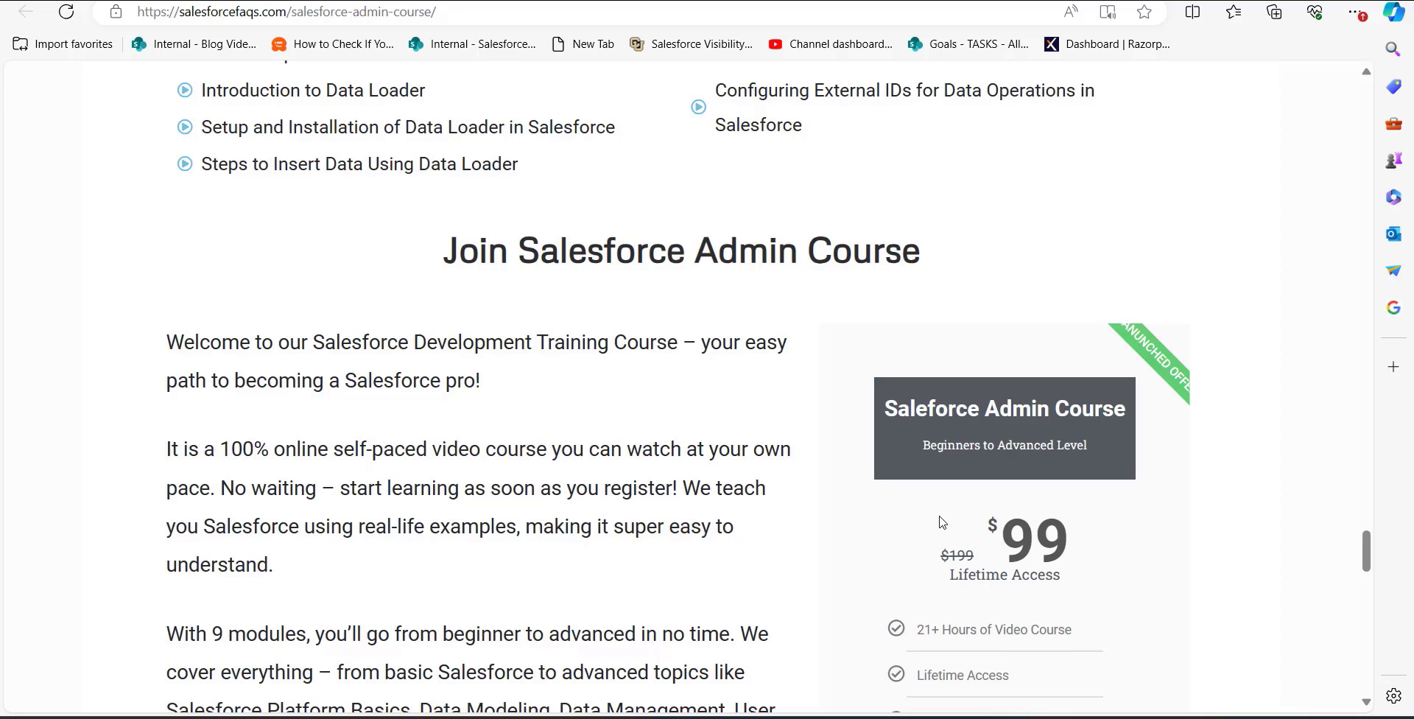
pyautogui.scroll(-1, 941, 523)
pyautogui.scroll(2, 928, 479)
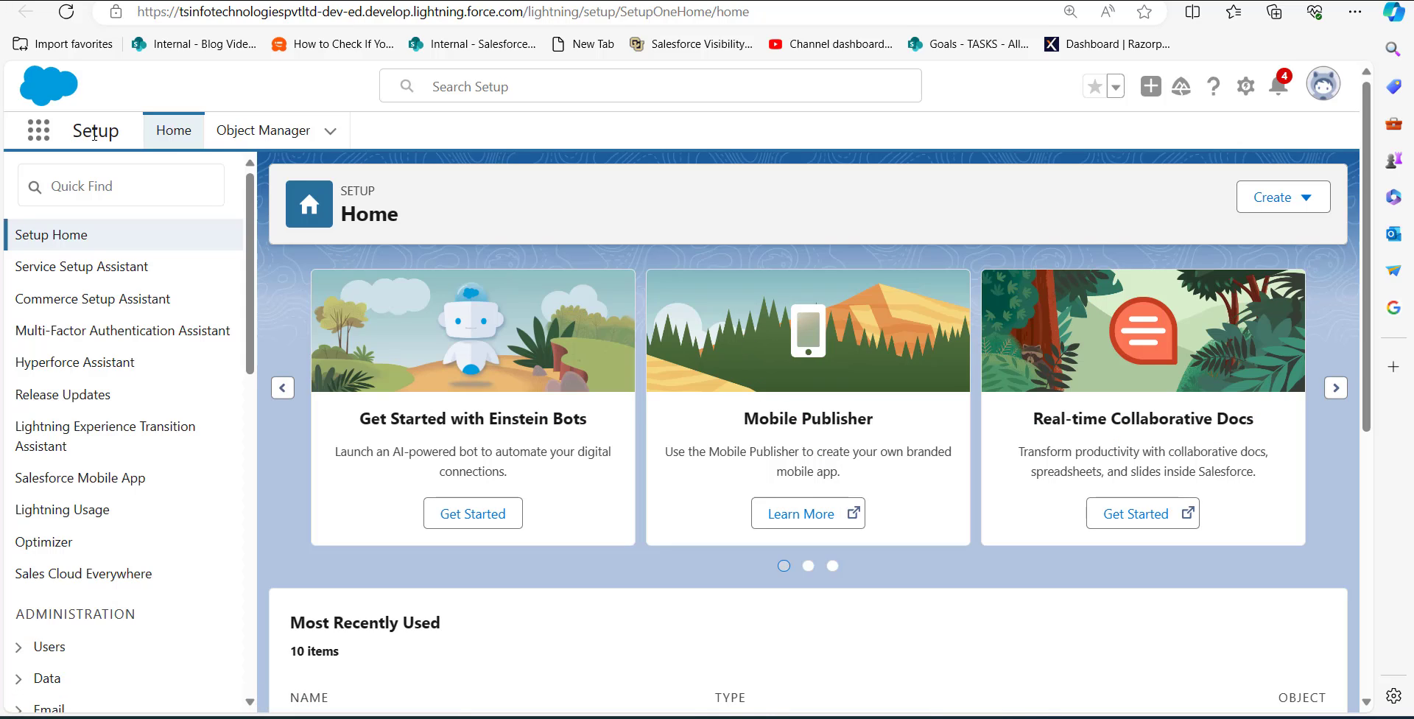
# Step: Search 'campaign', open GC Product Webinar - 9, april 2024, and show its Campaign Members list
pyautogui.click(46, 137)
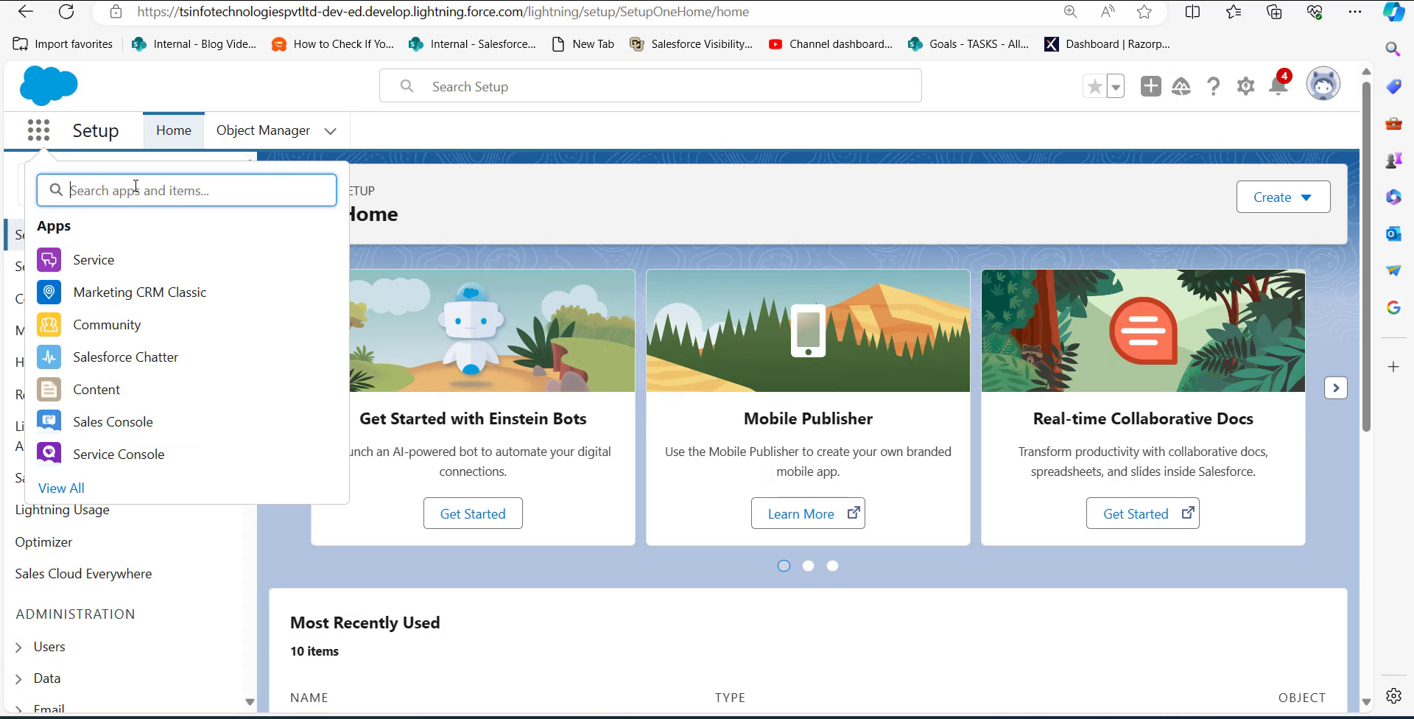
pyautogui.write('cam')
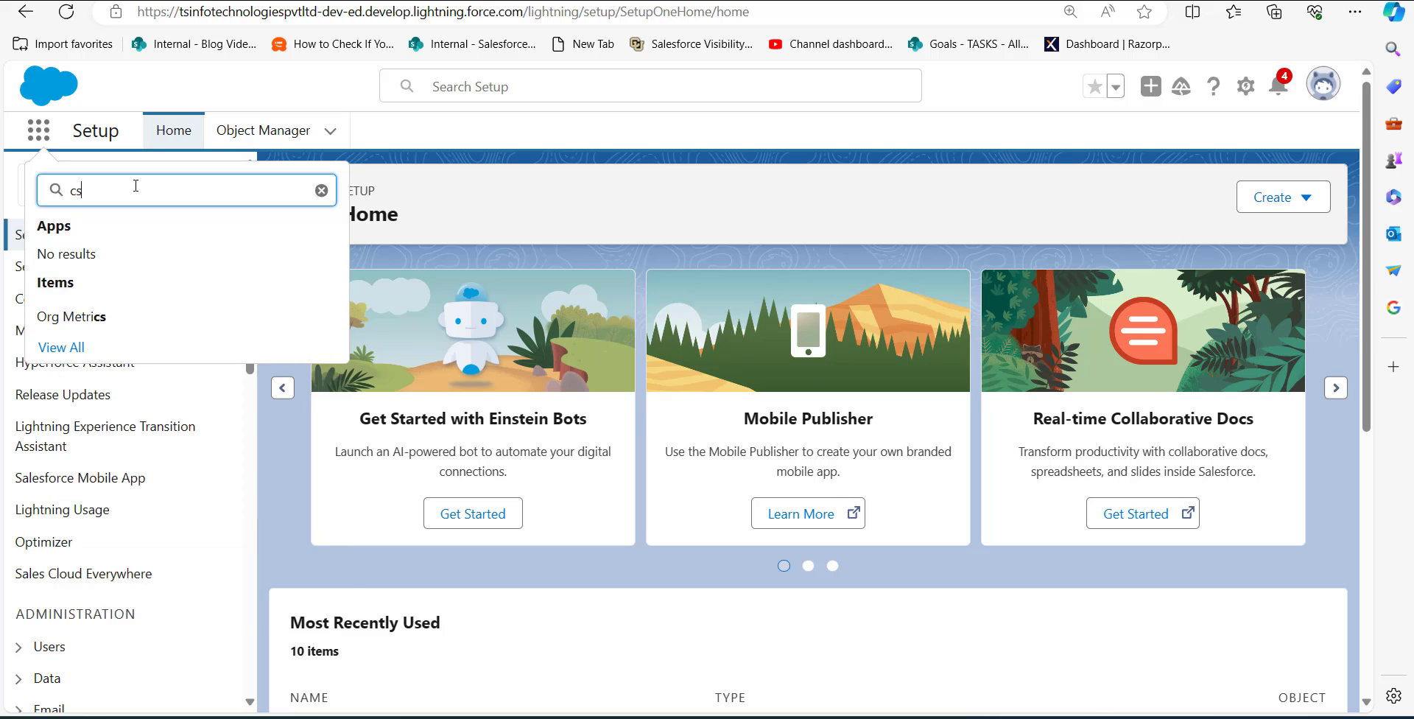
pyautogui.write('paign')
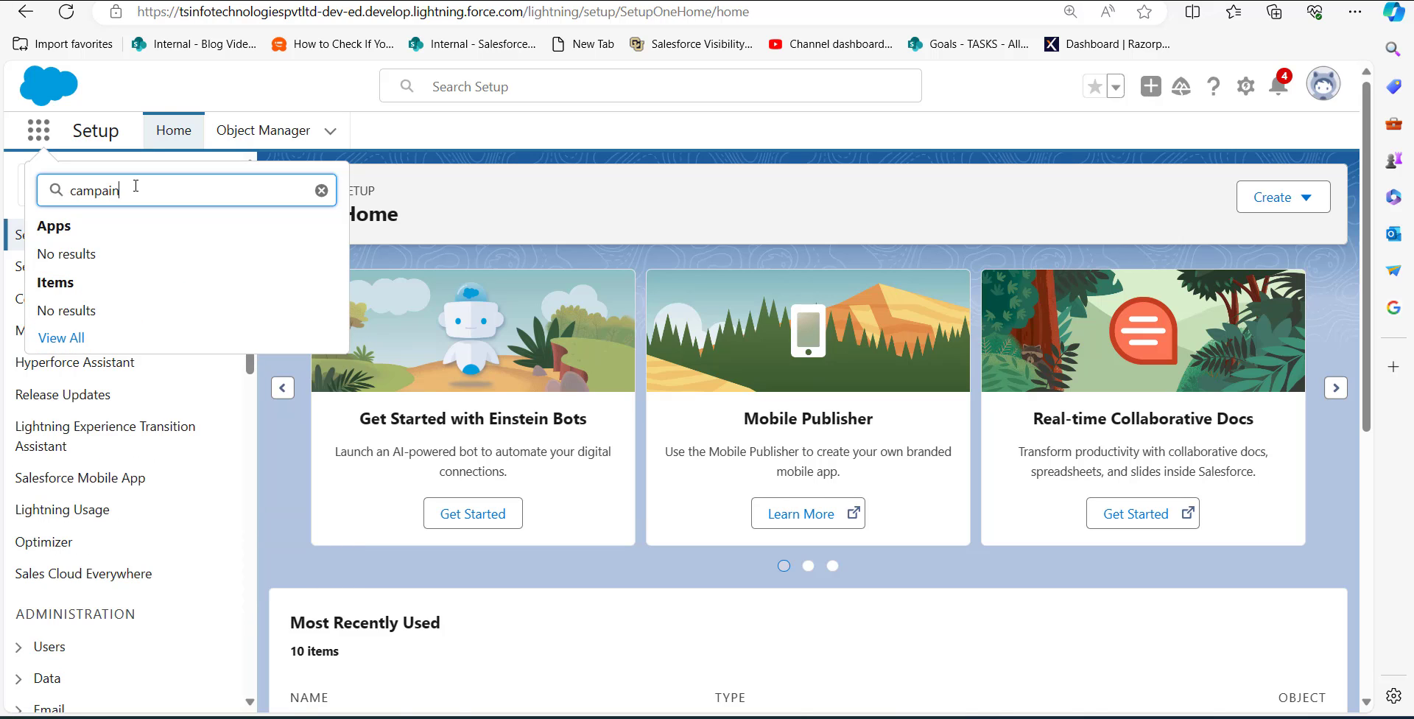
pyautogui.press('Return')
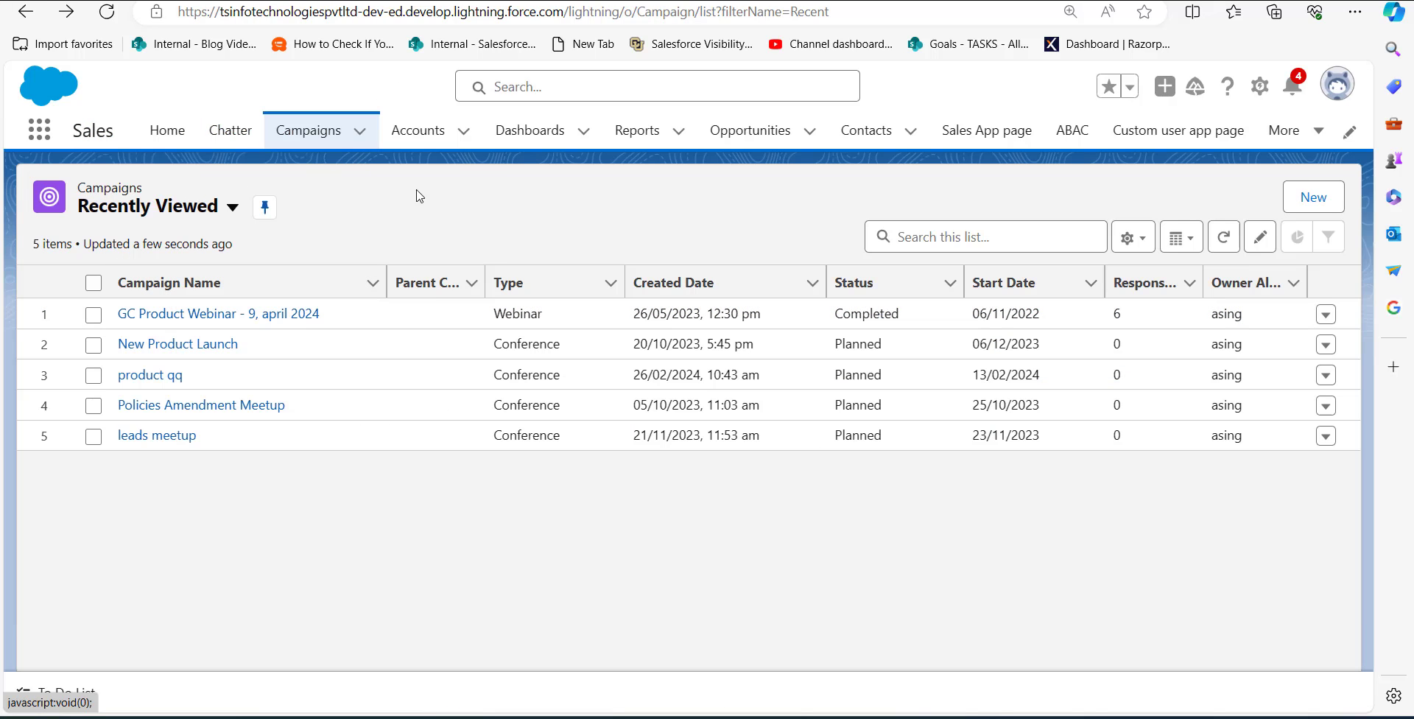
pyautogui.click(272, 315)
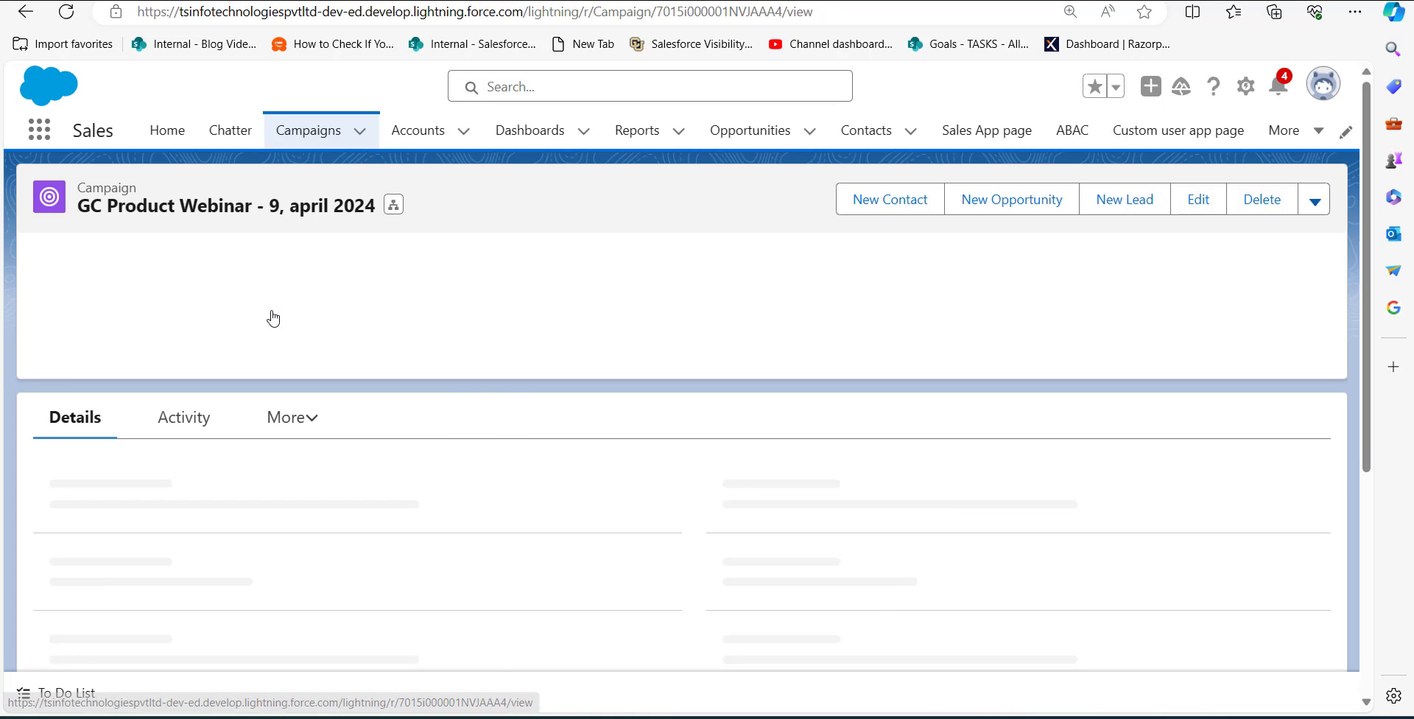
pyautogui.scroll(-20, 343, 341)
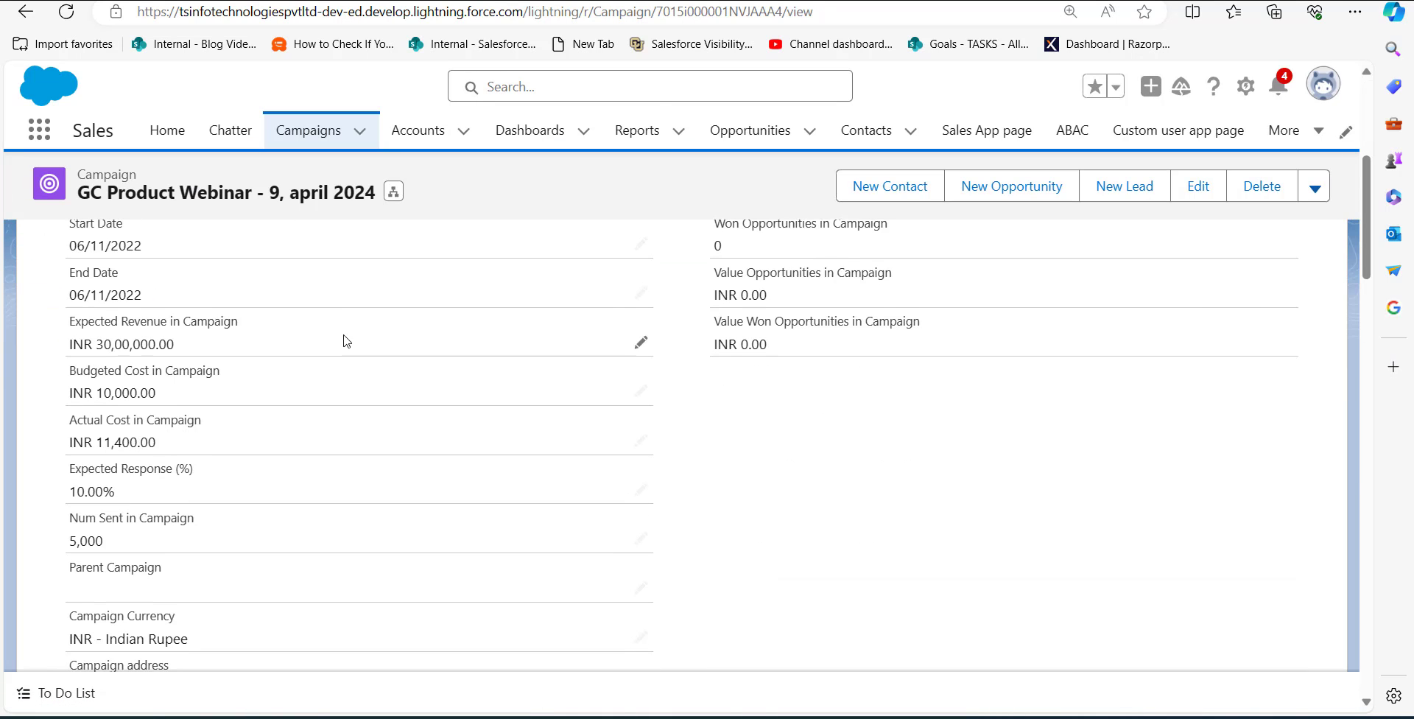
pyautogui.scroll(5, 310, 275)
pyautogui.scroll(-15, 363, 278)
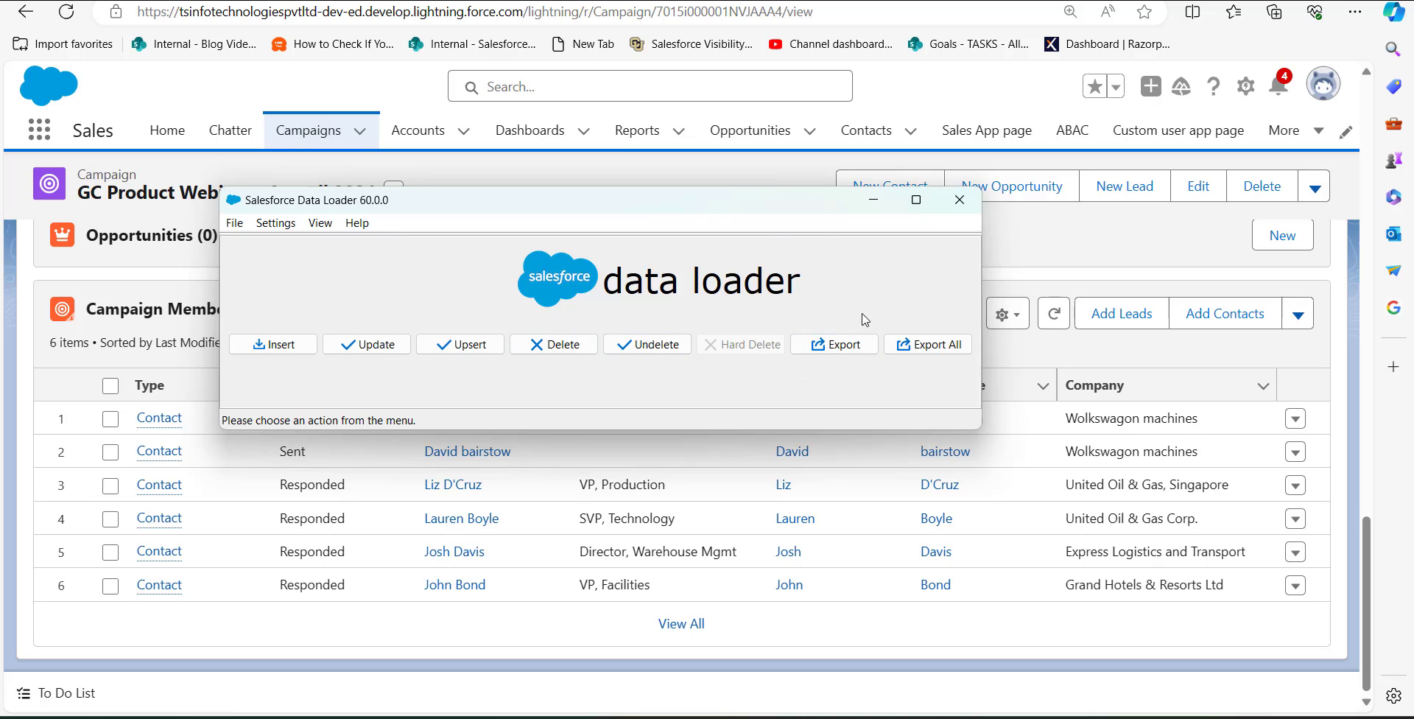
# Step: Start an OAuth-authenticated export of Campaign Member records into campaignstatus.csv
pyautogui.click(845, 354)
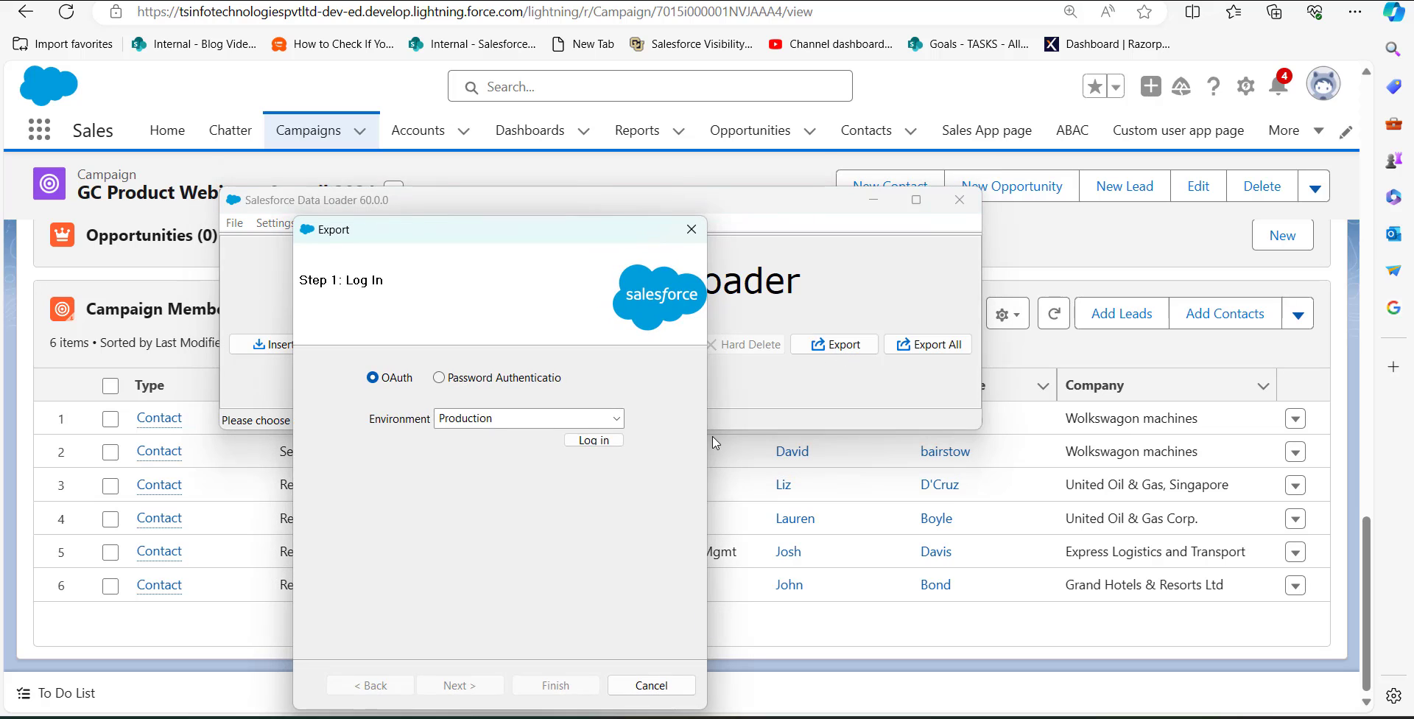
pyautogui.click(606, 444)
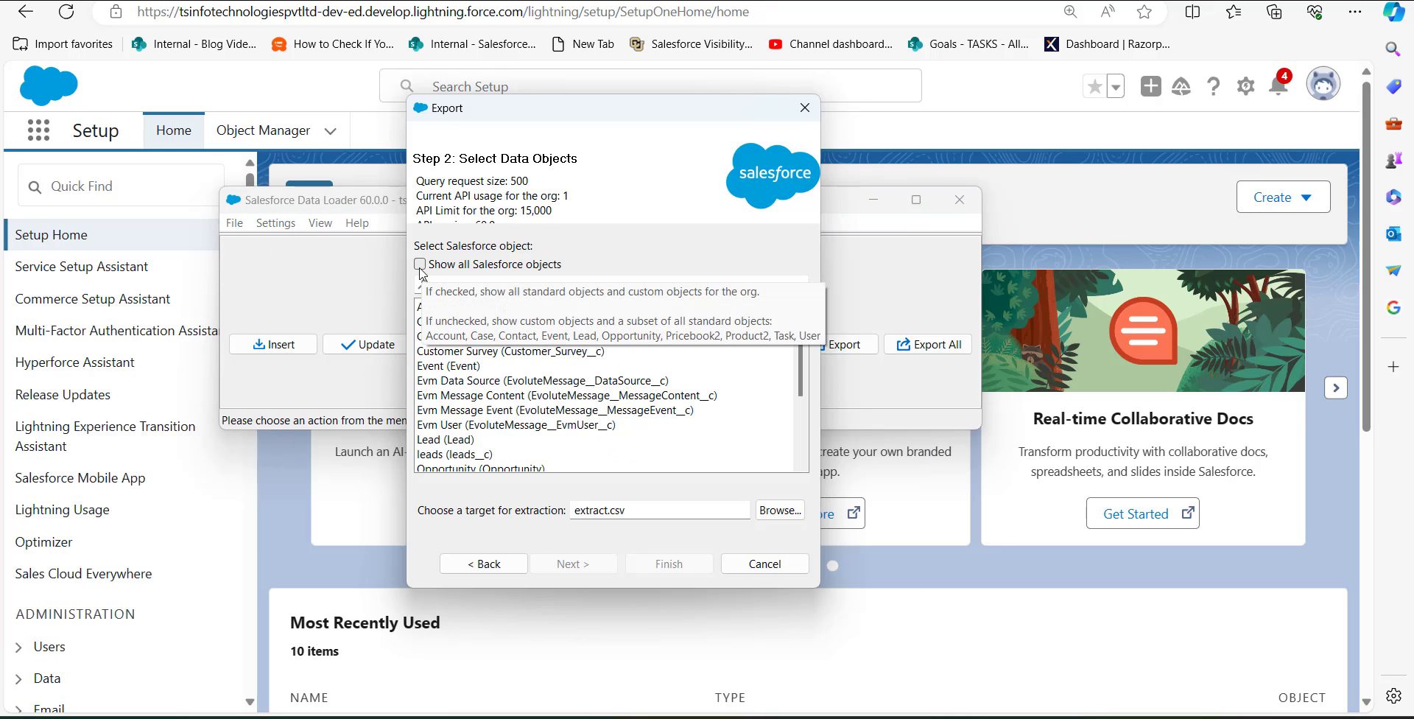
pyautogui.click(420, 264)
pyautogui.click(499, 284)
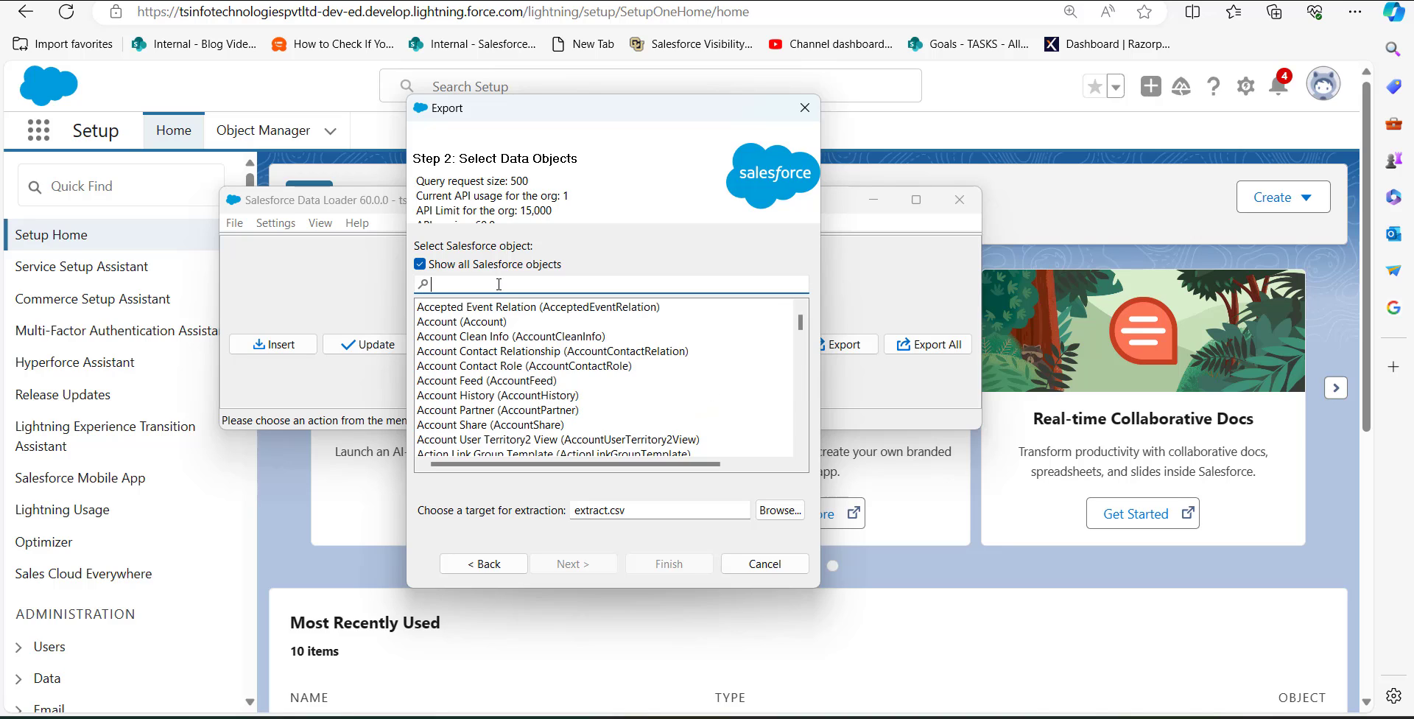
pyautogui.write('cam')
pyautogui.click(514, 350)
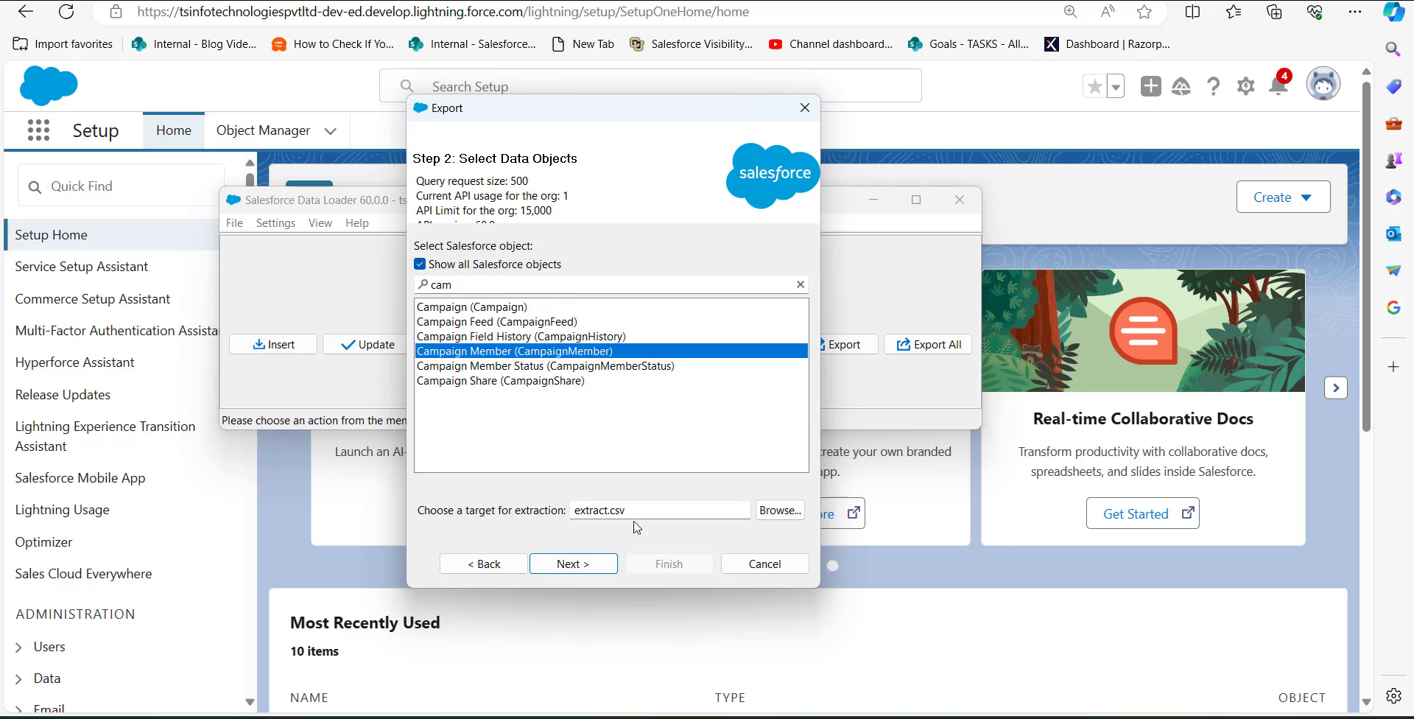
pyautogui.moveTo(609, 510); pyautogui.dragTo(561, 508)
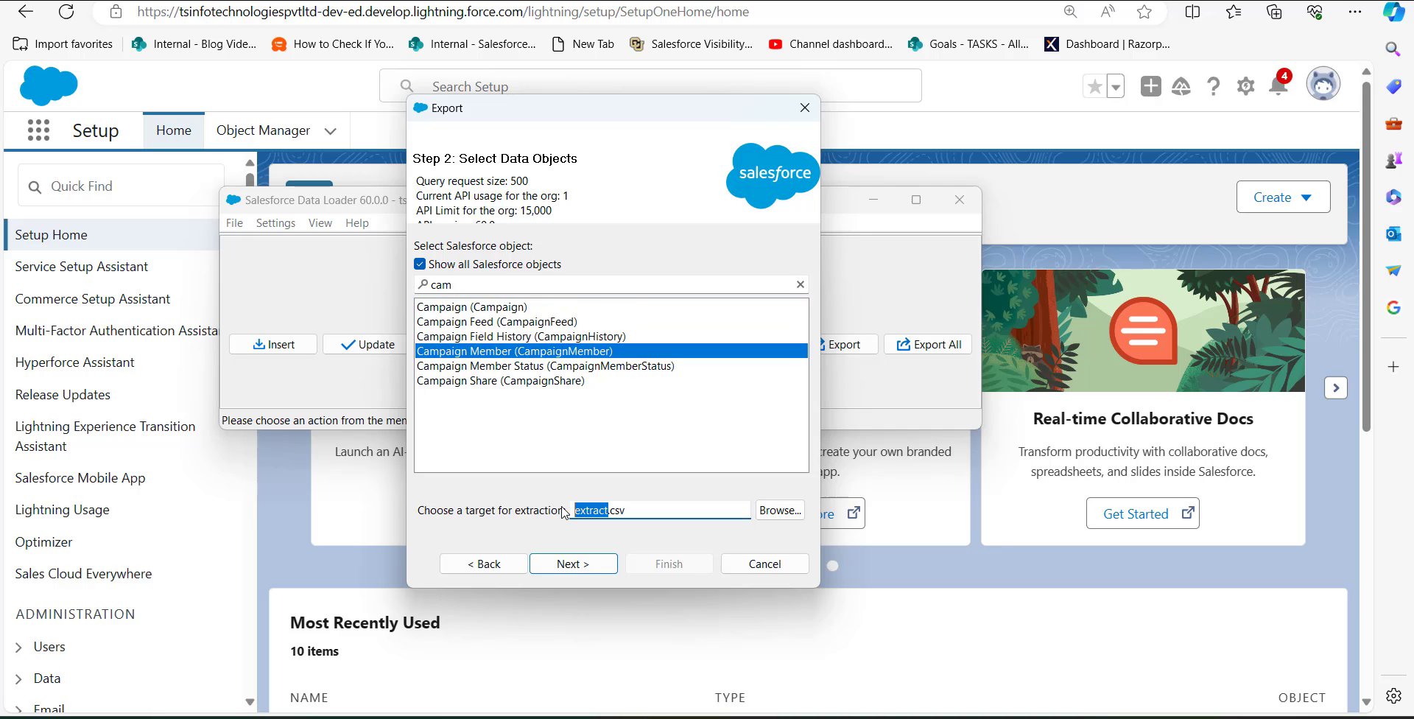
pyautogui.write('campaignstatus')
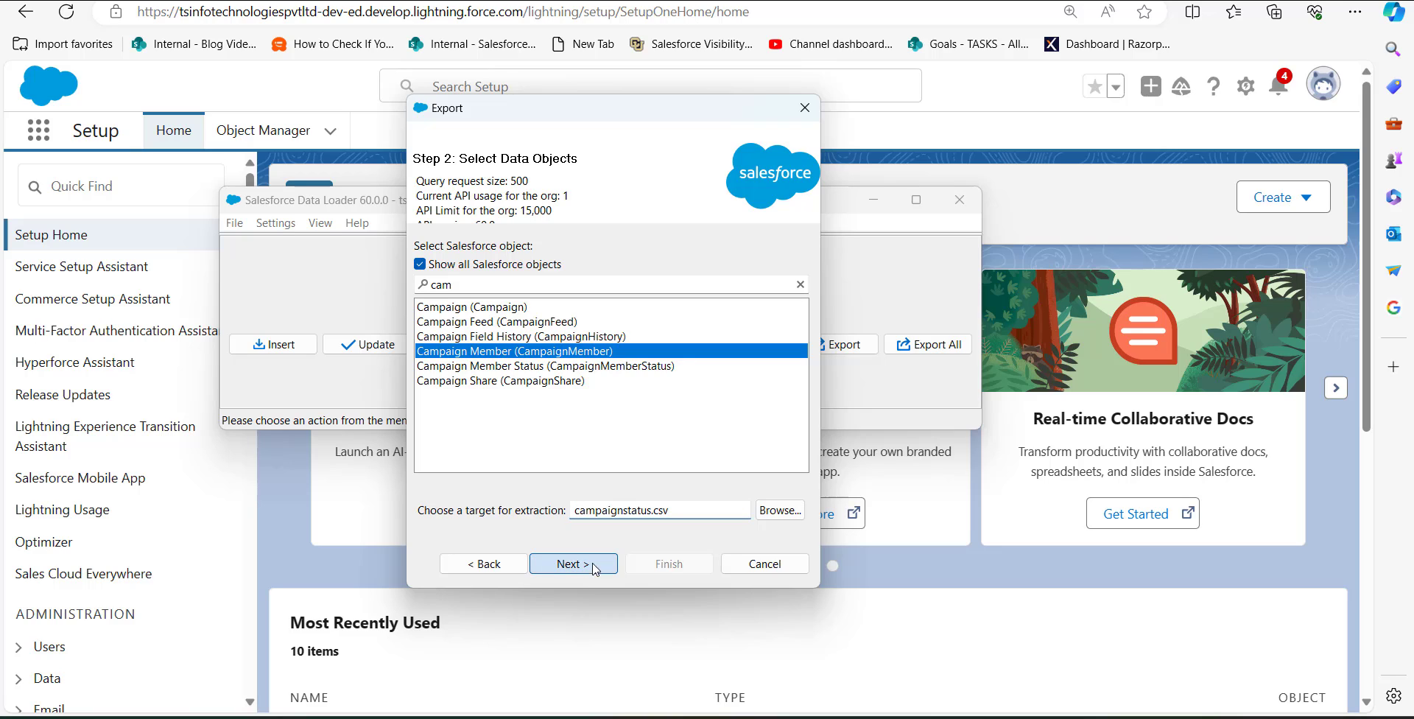
# Step: Build the export query SELECT CampaignId, Id, Status FROM CampaignMember
pyautogui.click(596, 561)
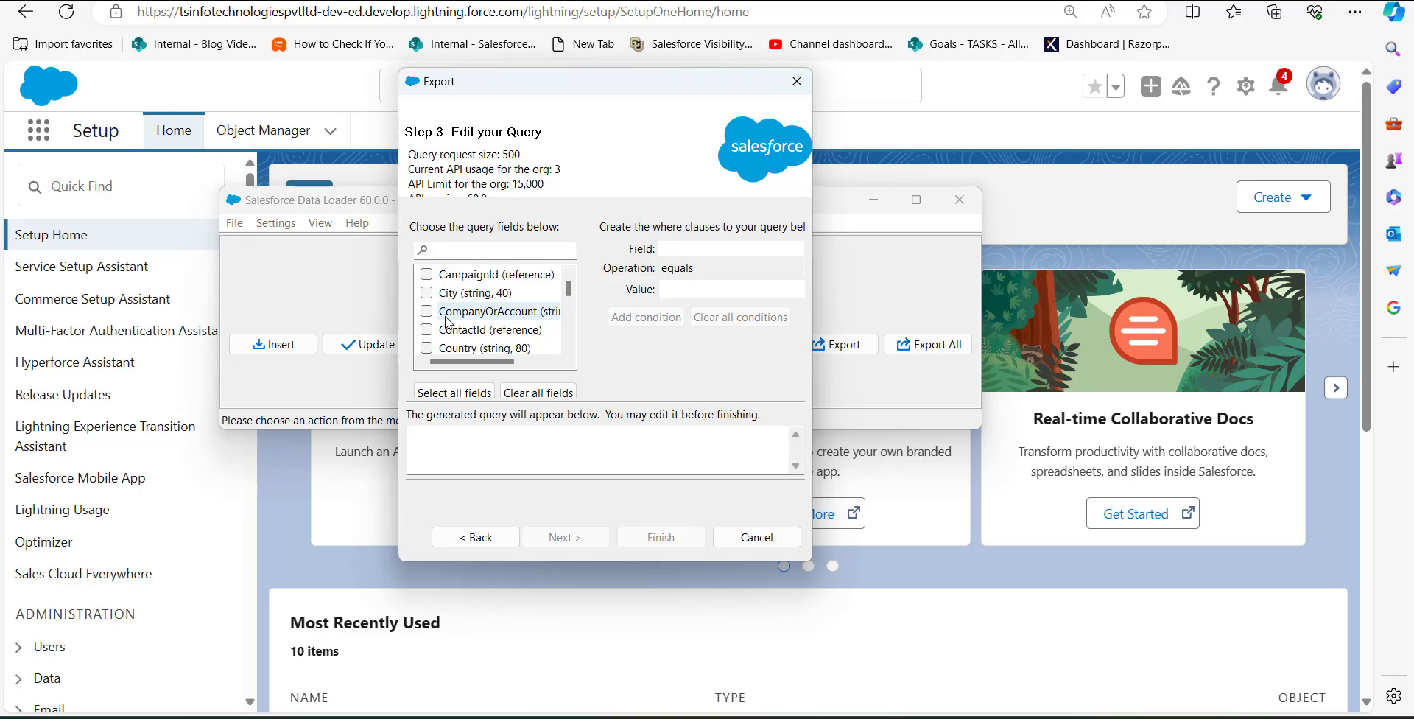
pyautogui.click(427, 274)
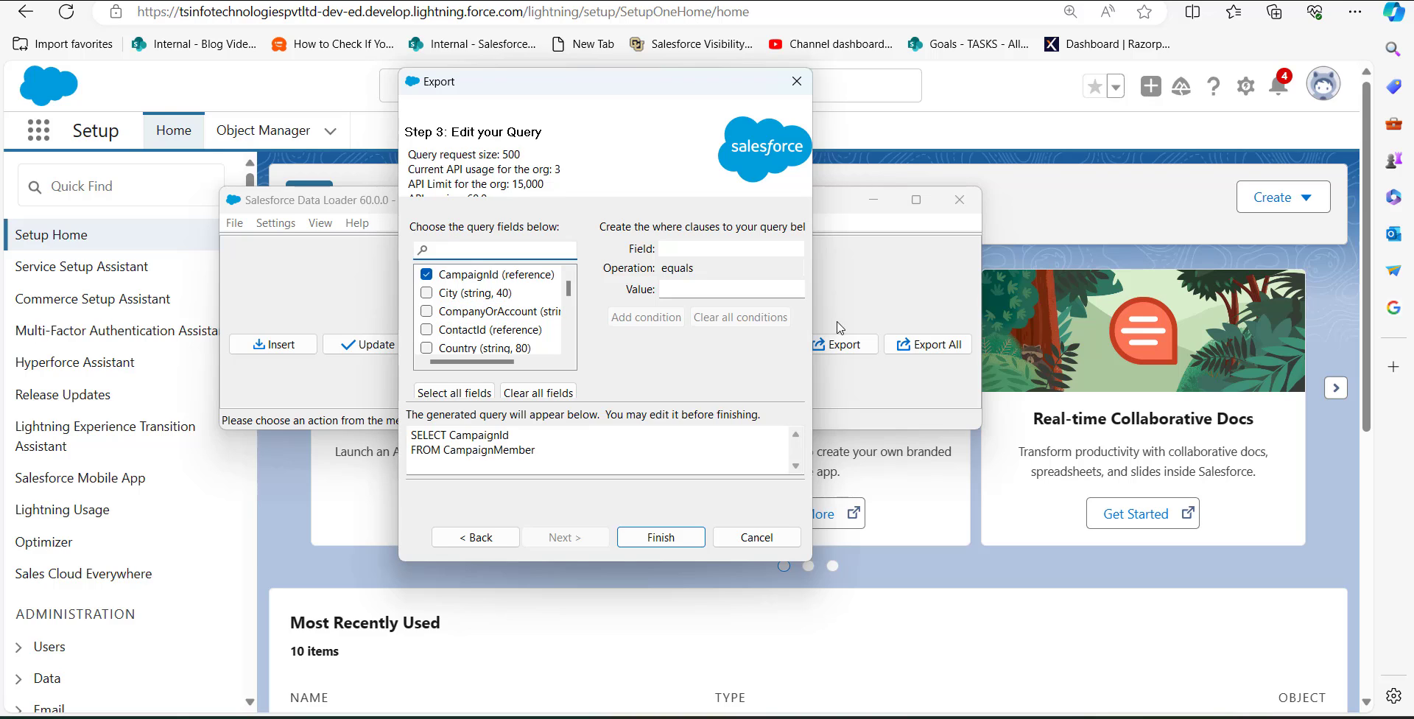
pyautogui.write('id')
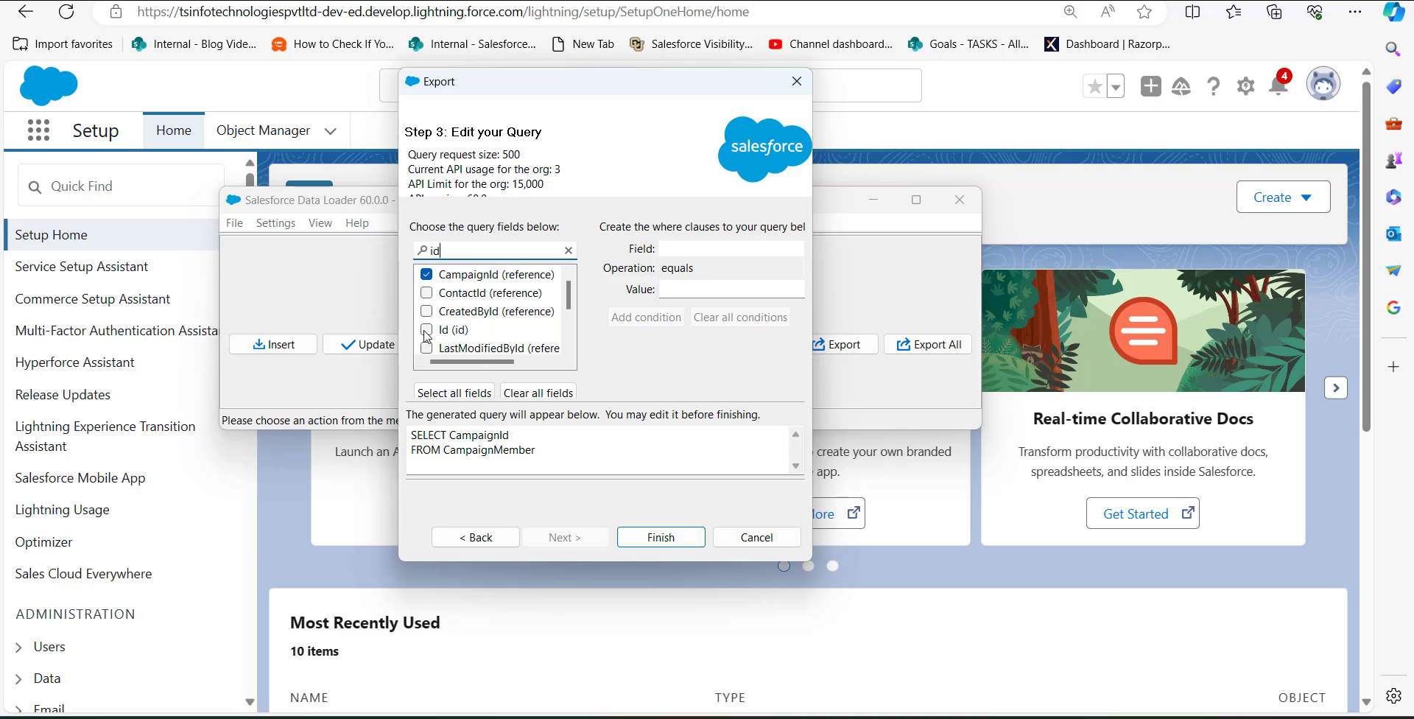
pyautogui.click(427, 329)
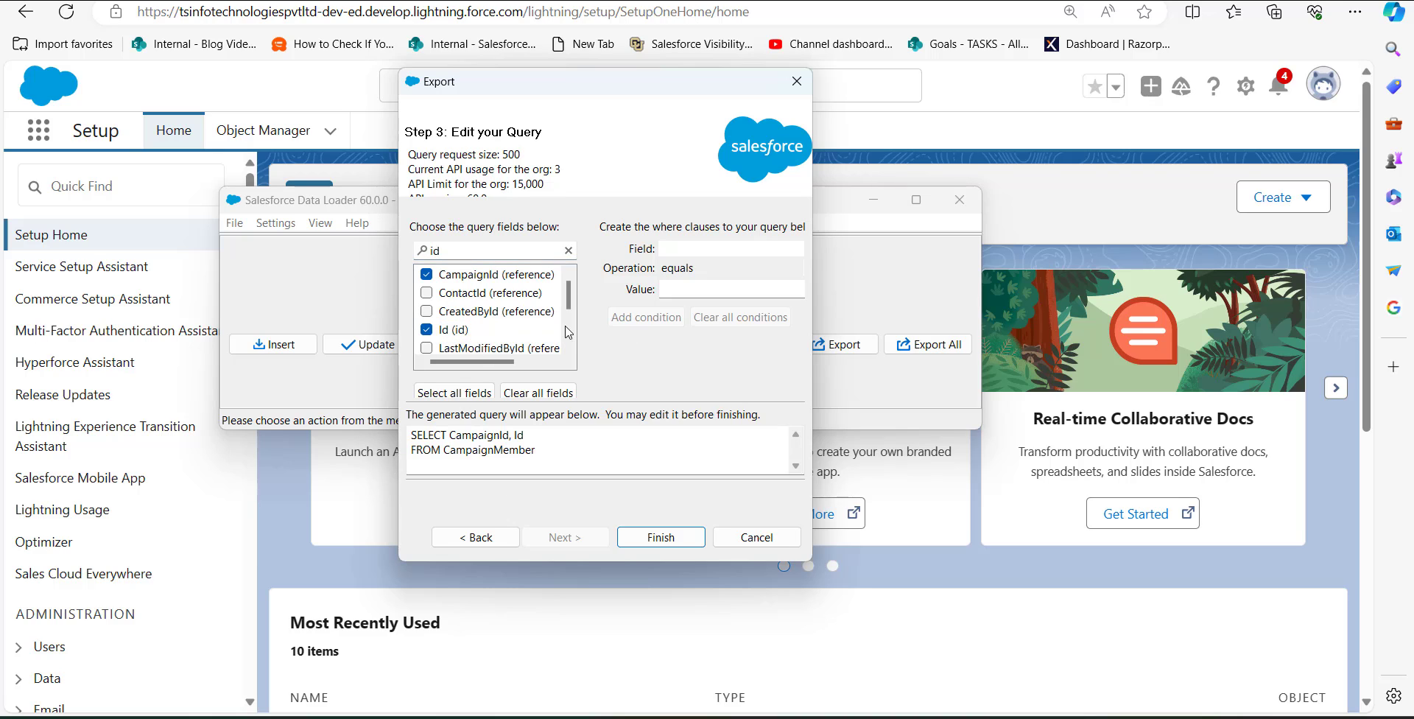
pyautogui.scroll(-2, 453, 317)
pyautogui.scroll(2, 453, 316)
pyautogui.scroll(-2, 453, 317)
pyautogui.click(568, 250)
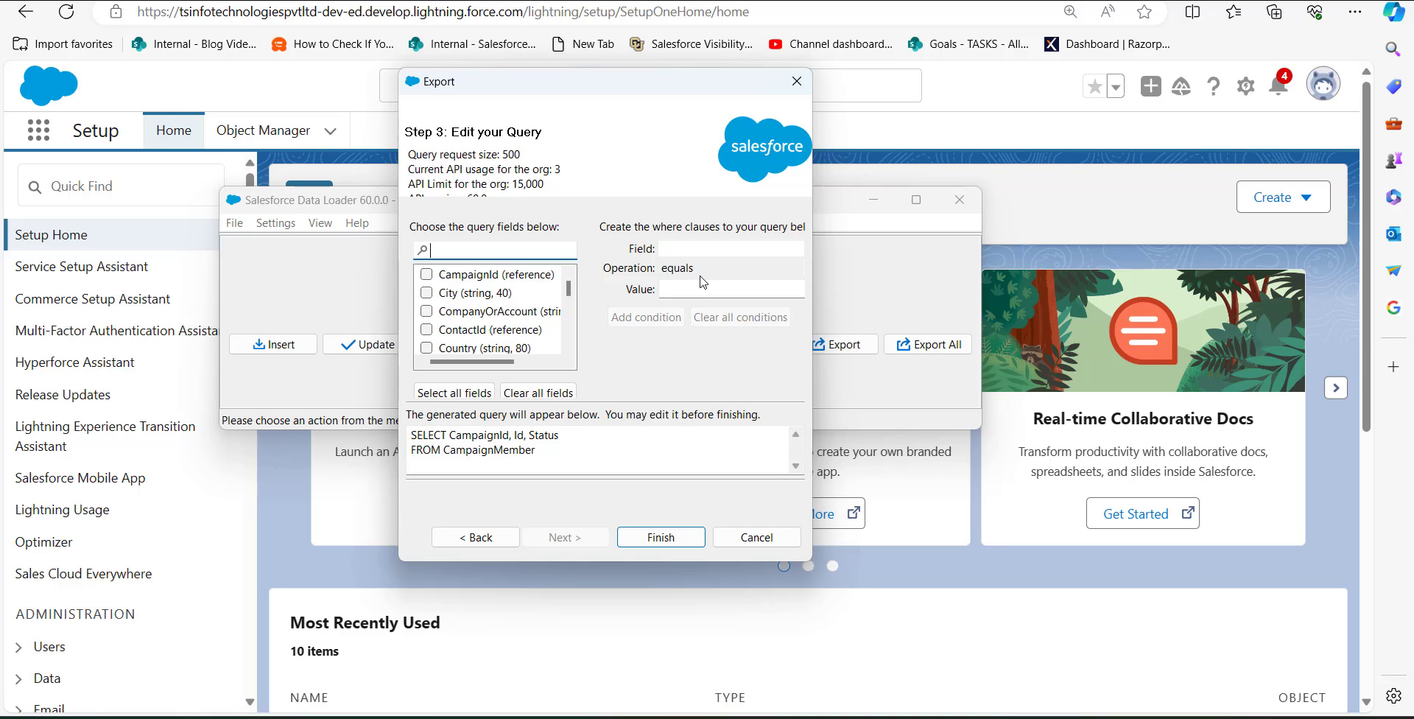
# Step: Filter the query by the campaign's CampaignId, run the export, and view the 6 extracted rows
pyautogui.click(715, 248)
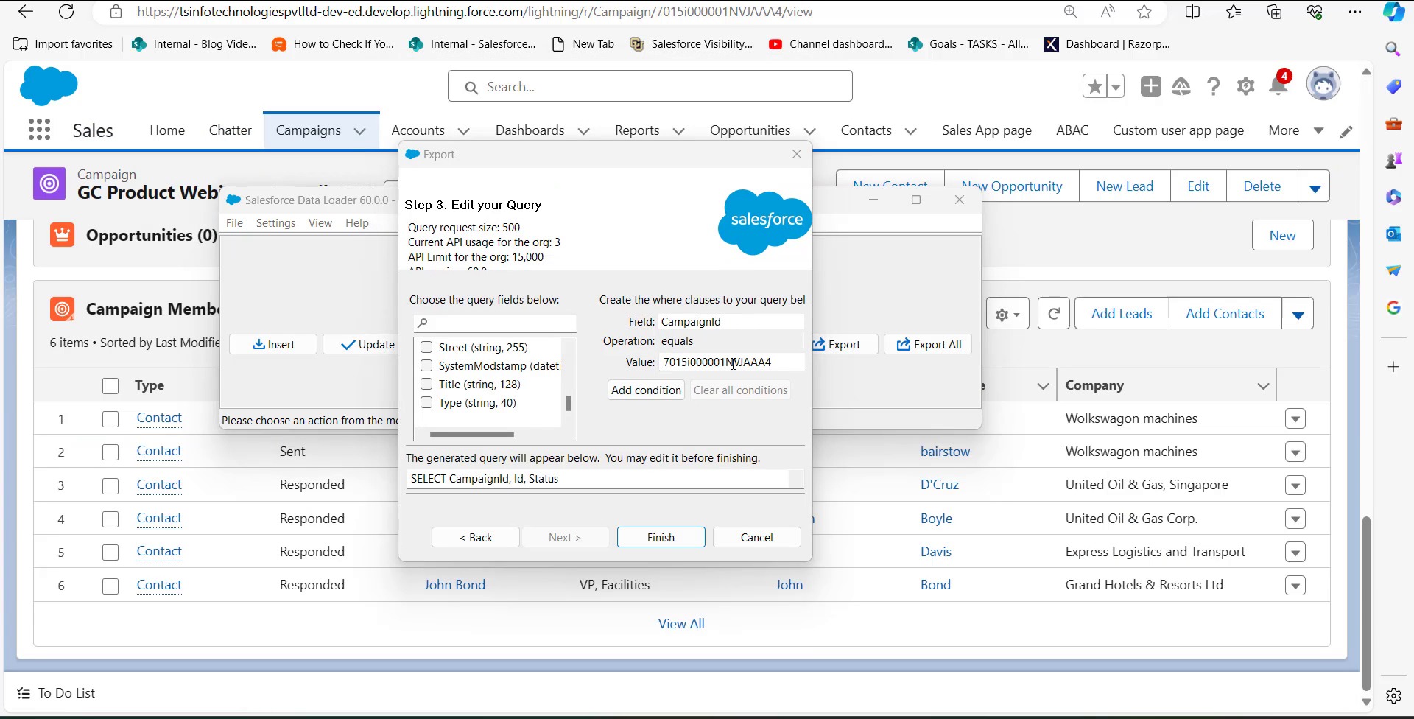
pyautogui.click(659, 396)
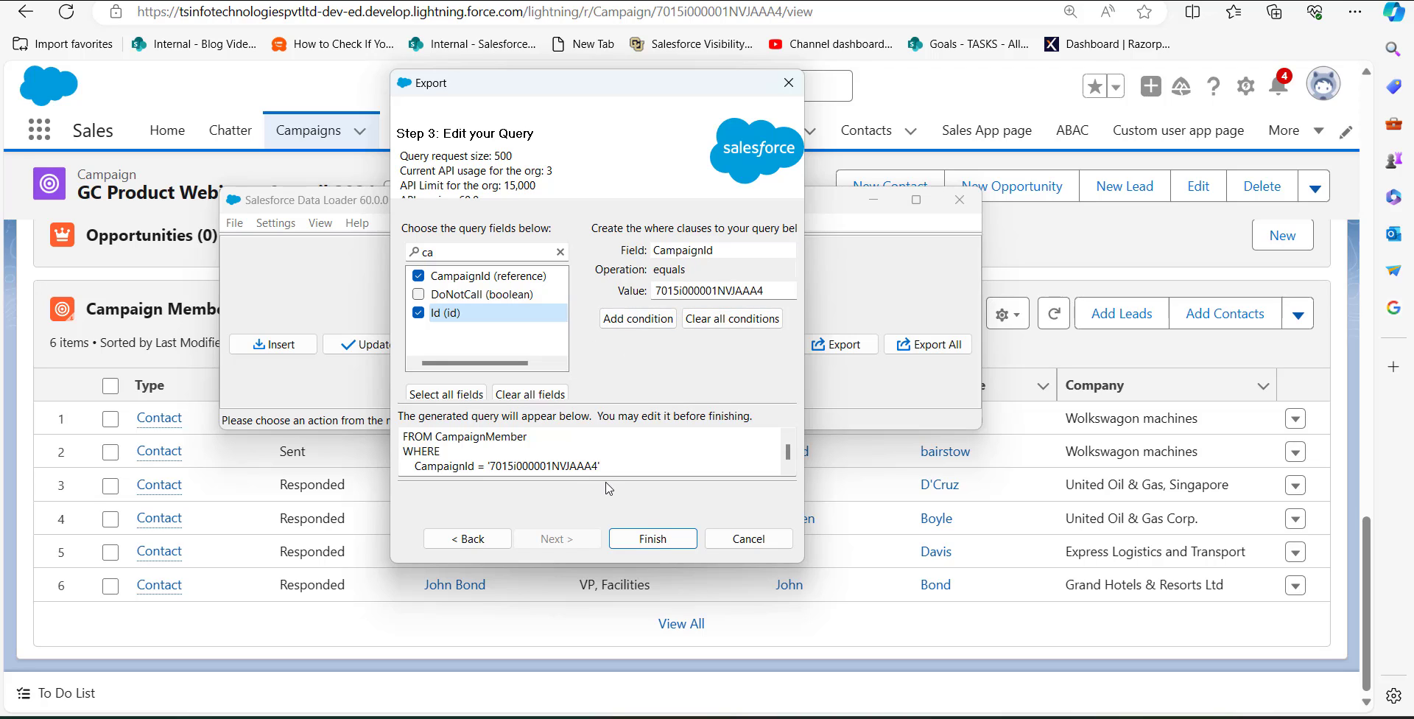
pyautogui.click(653, 535)
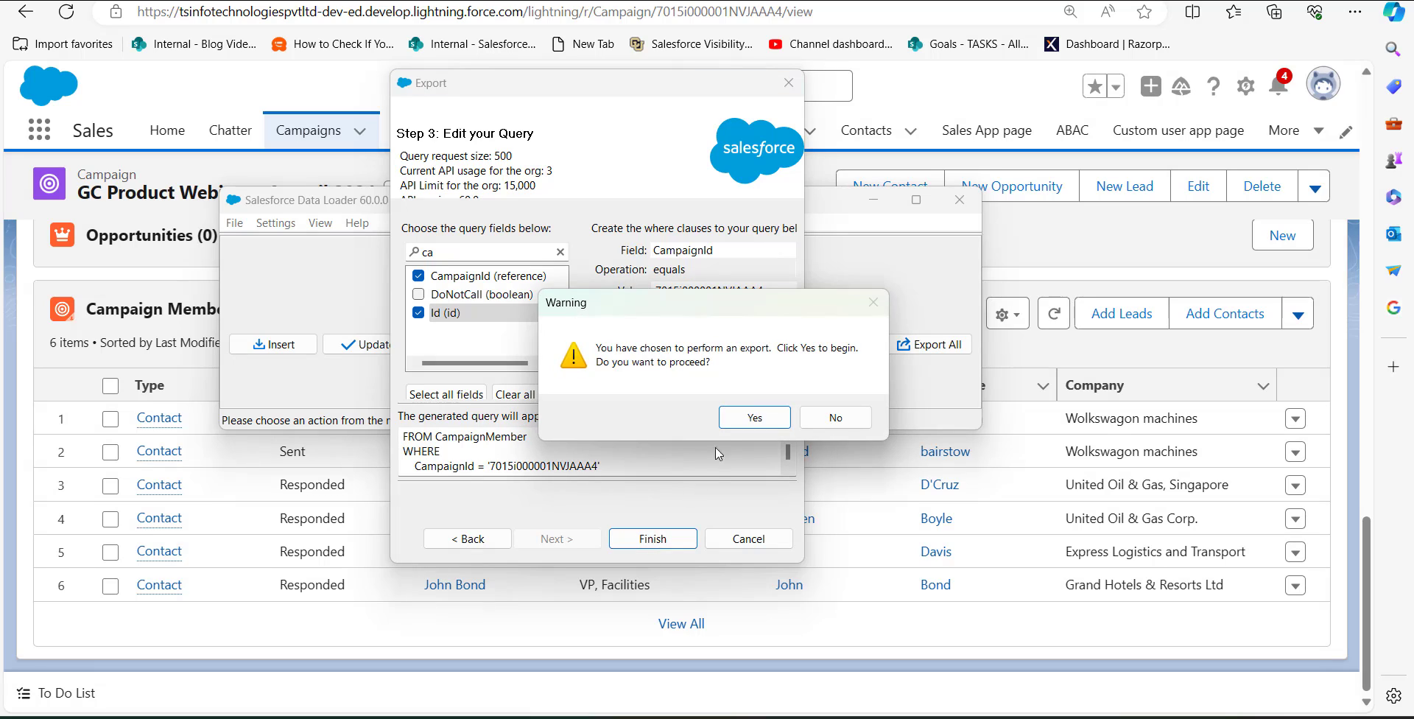
pyautogui.click(754, 417)
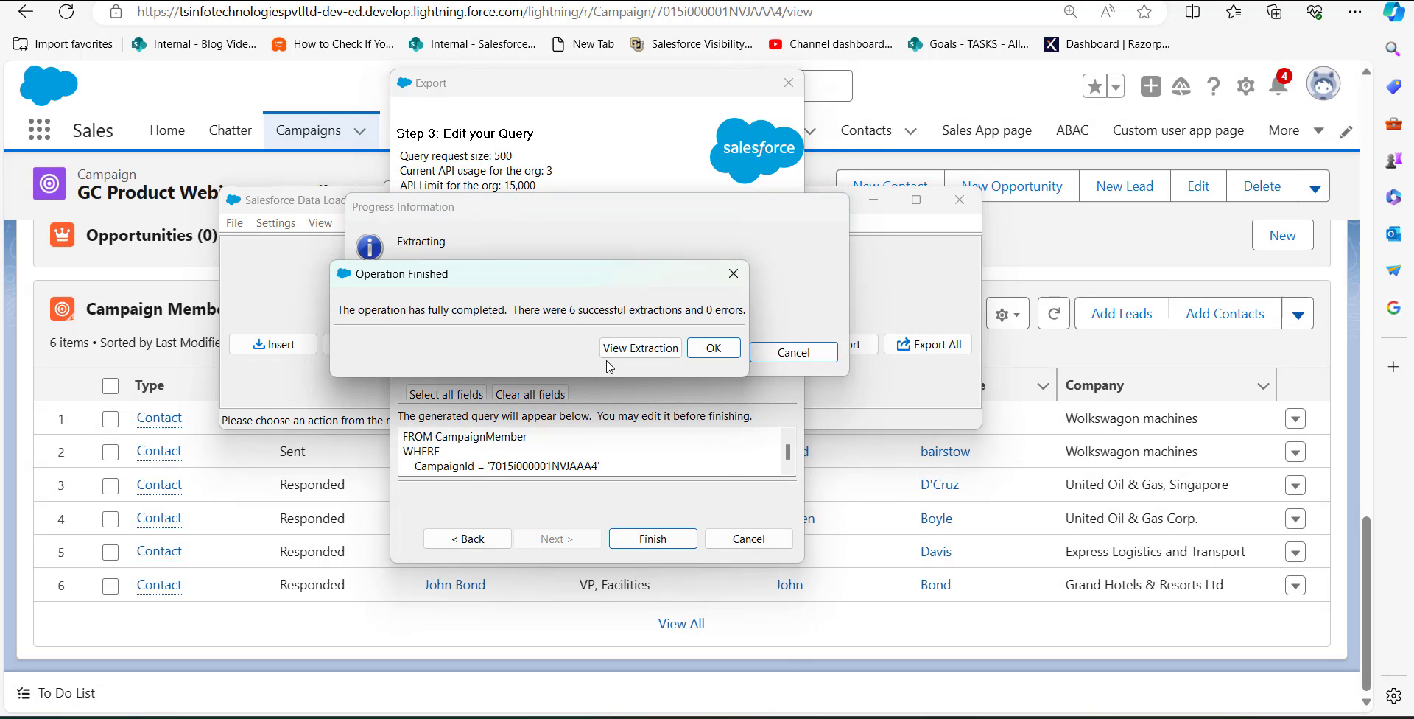
pyautogui.click(615, 353)
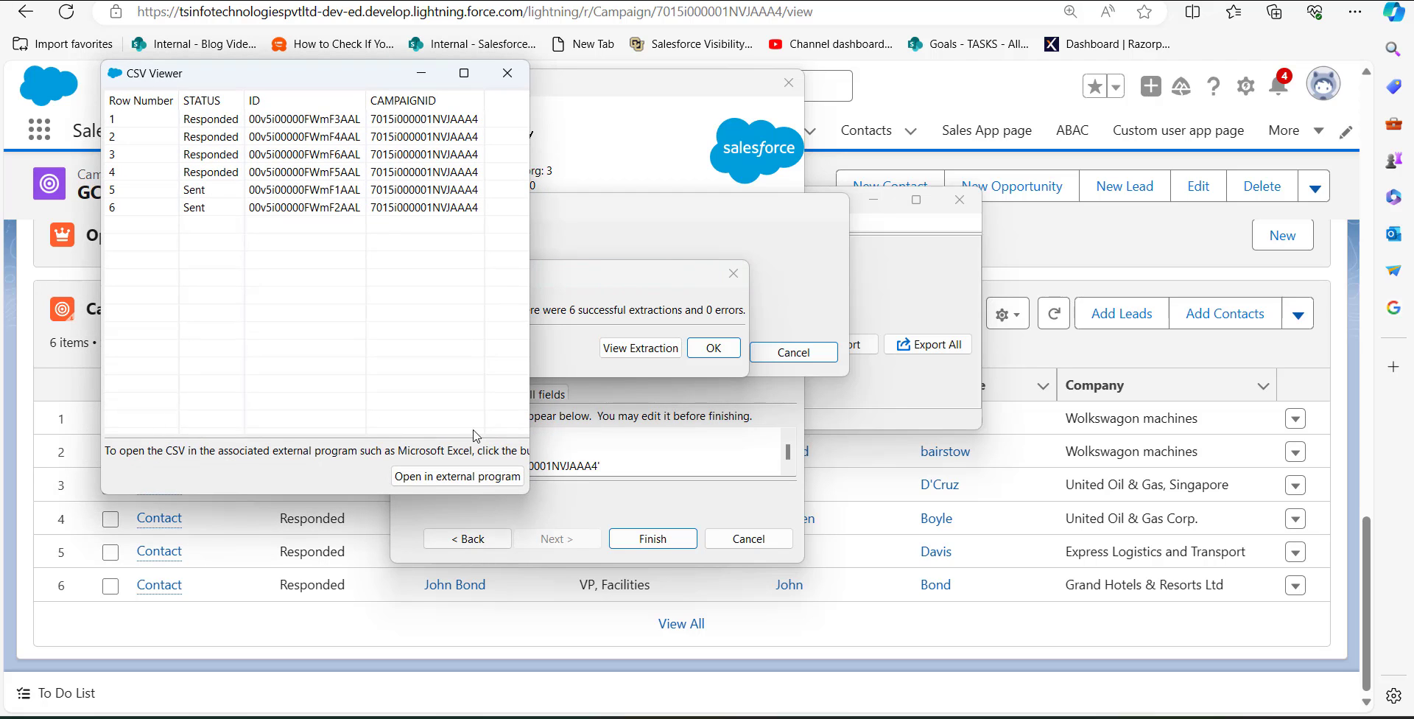
pyautogui.moveTo(535, 384); pyautogui.dragTo(687, 384)
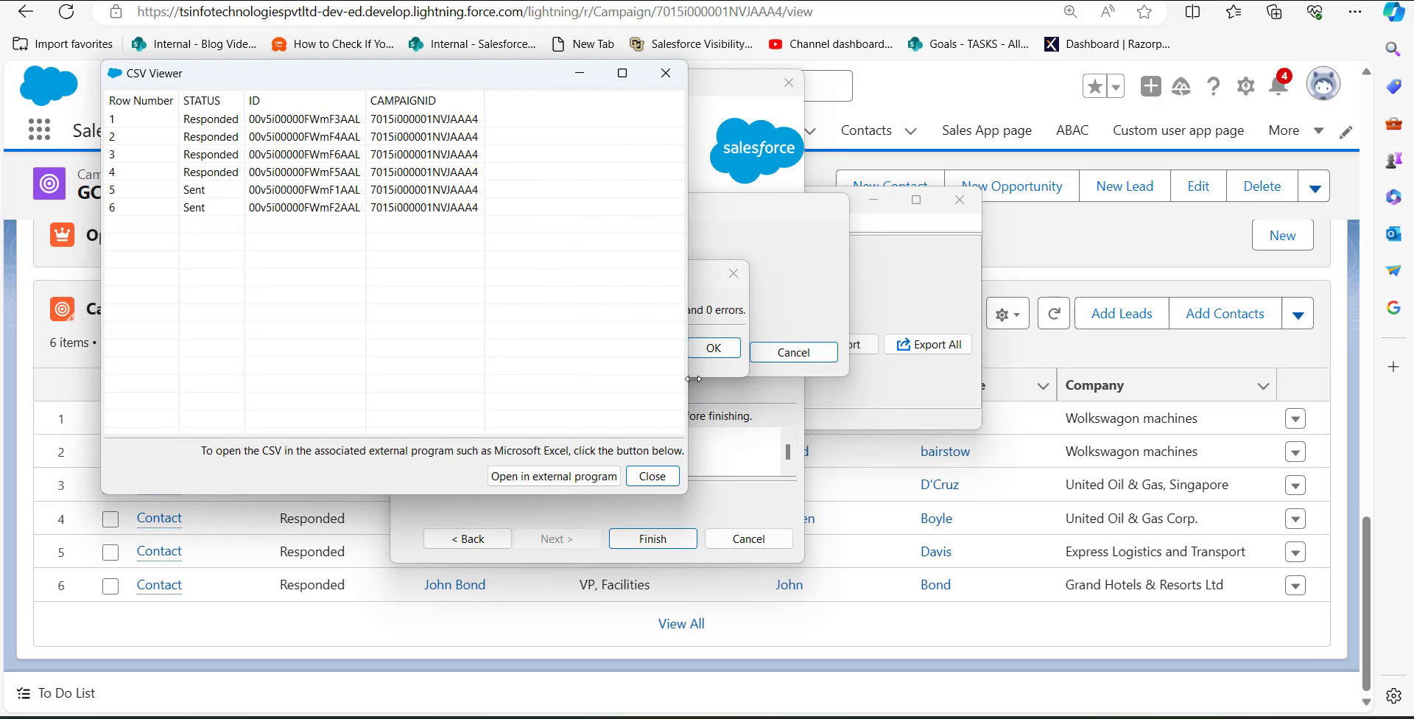
# Step: Fill STATUS cells A2 to A5 with Sent in Excel, save, and dismiss Data Loader's finished dialogs
pyautogui.click(525, 477)
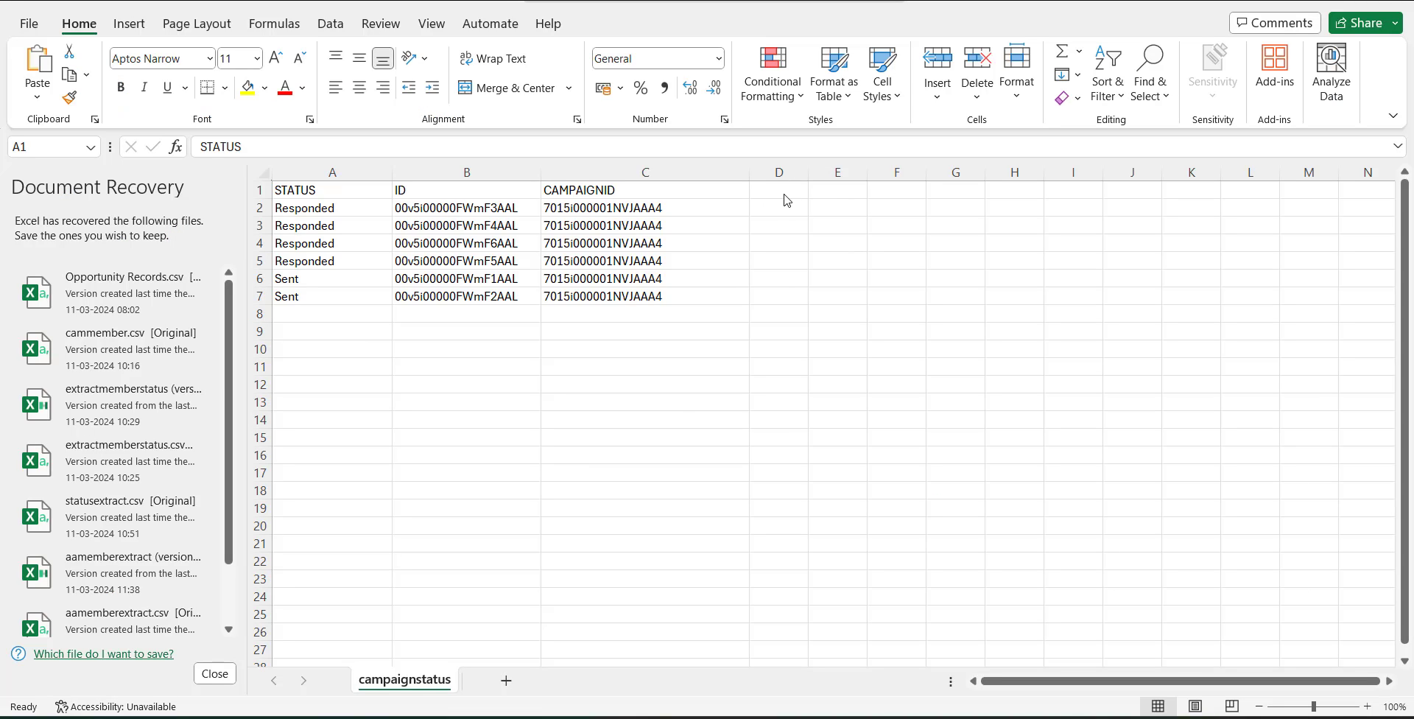
pyautogui.click(319, 212)
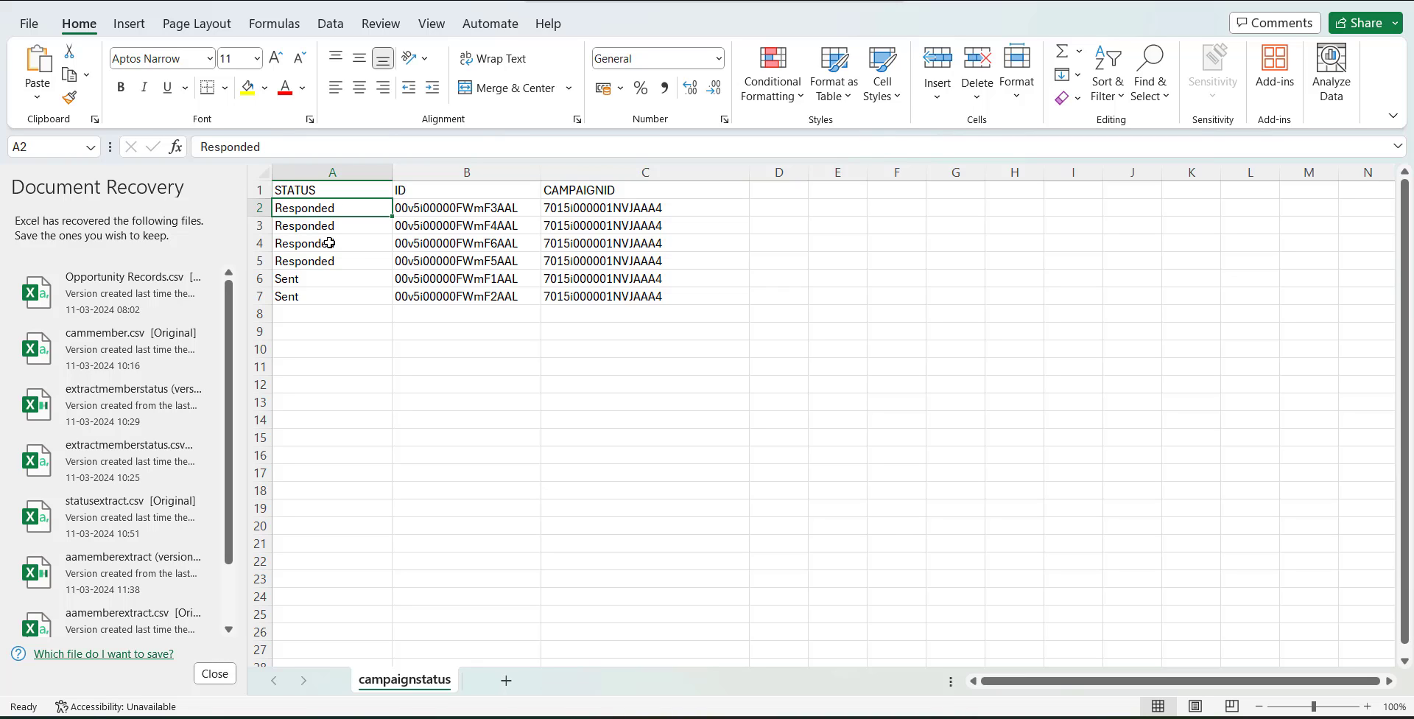
pyautogui.write('Sent')
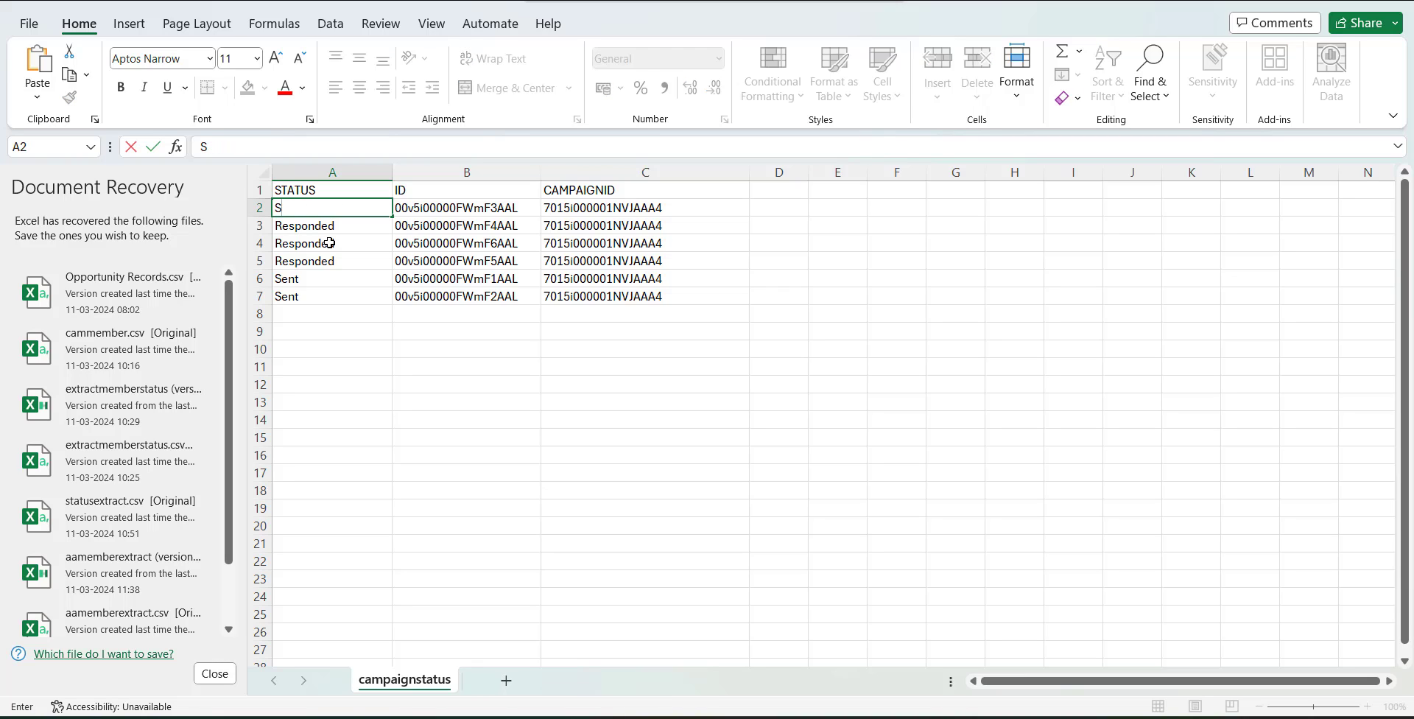
pyautogui.click(384, 214)
pyautogui.moveTo(391, 216); pyautogui.dragTo(381, 265)
pyautogui.click(332, 349)
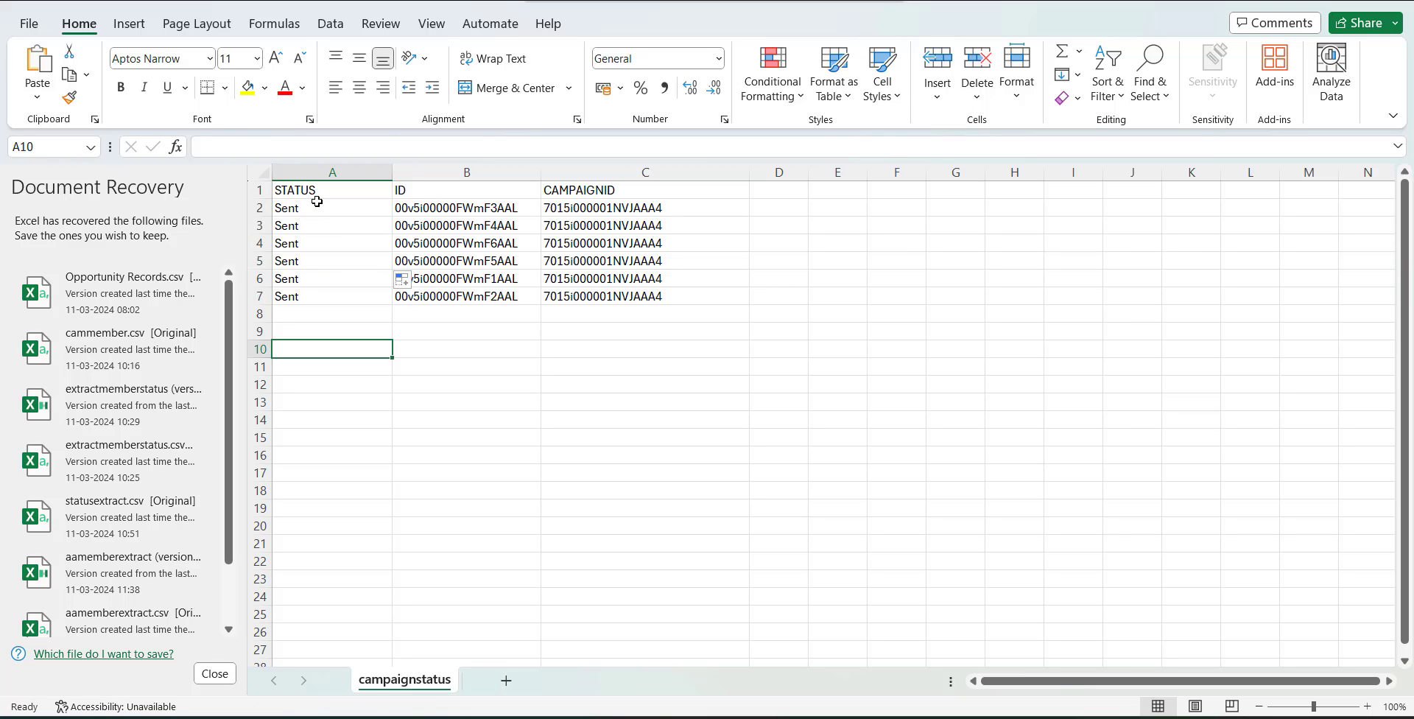
pyautogui.click(26, 25)
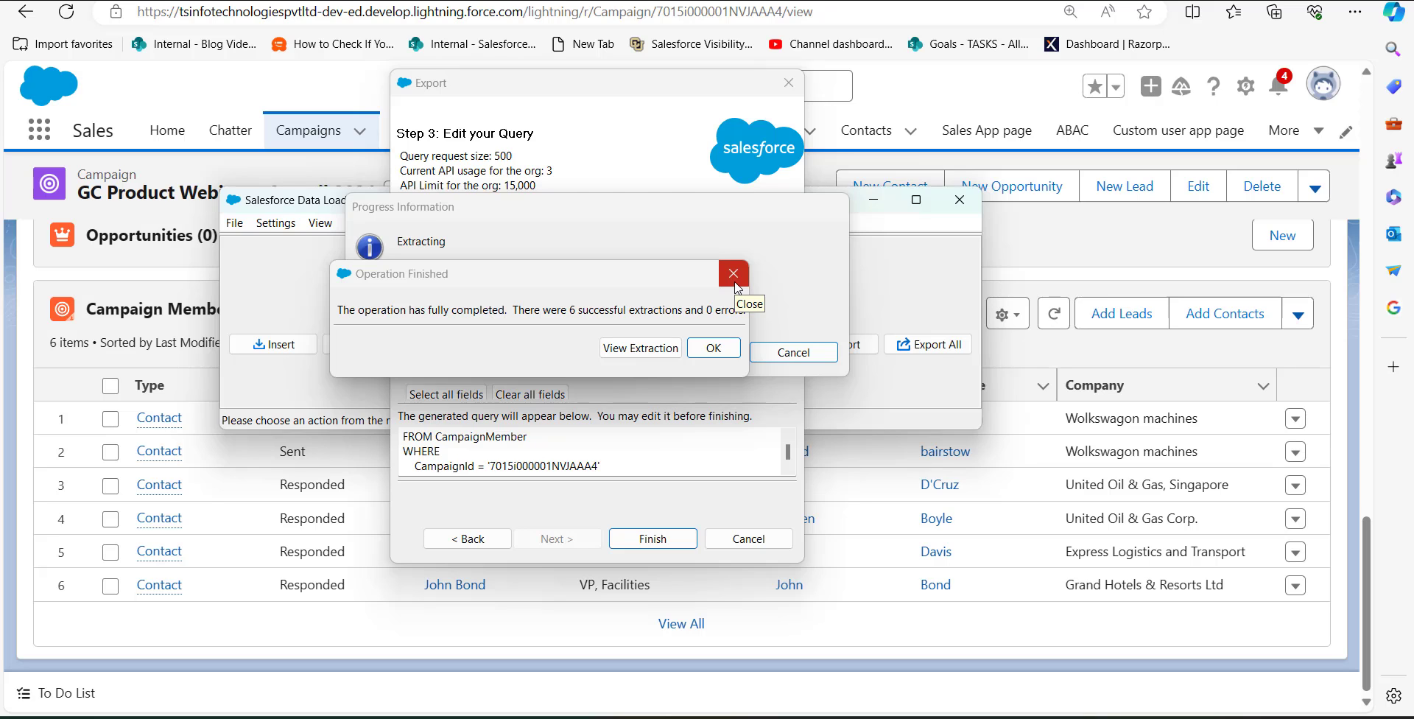
pyautogui.click(734, 281)
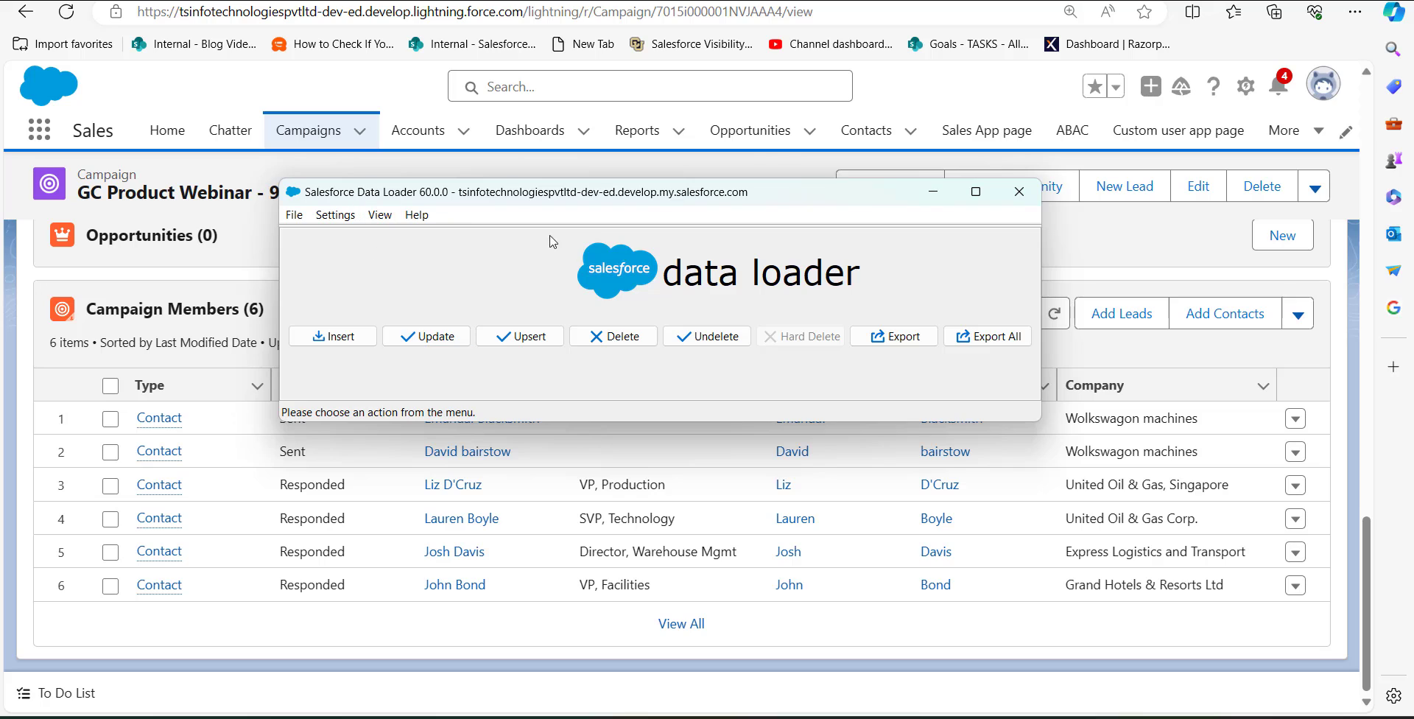
# Step: Start a Data Loader update with Campaign Member chosen from all Salesforce objects
pyautogui.click(417, 338)
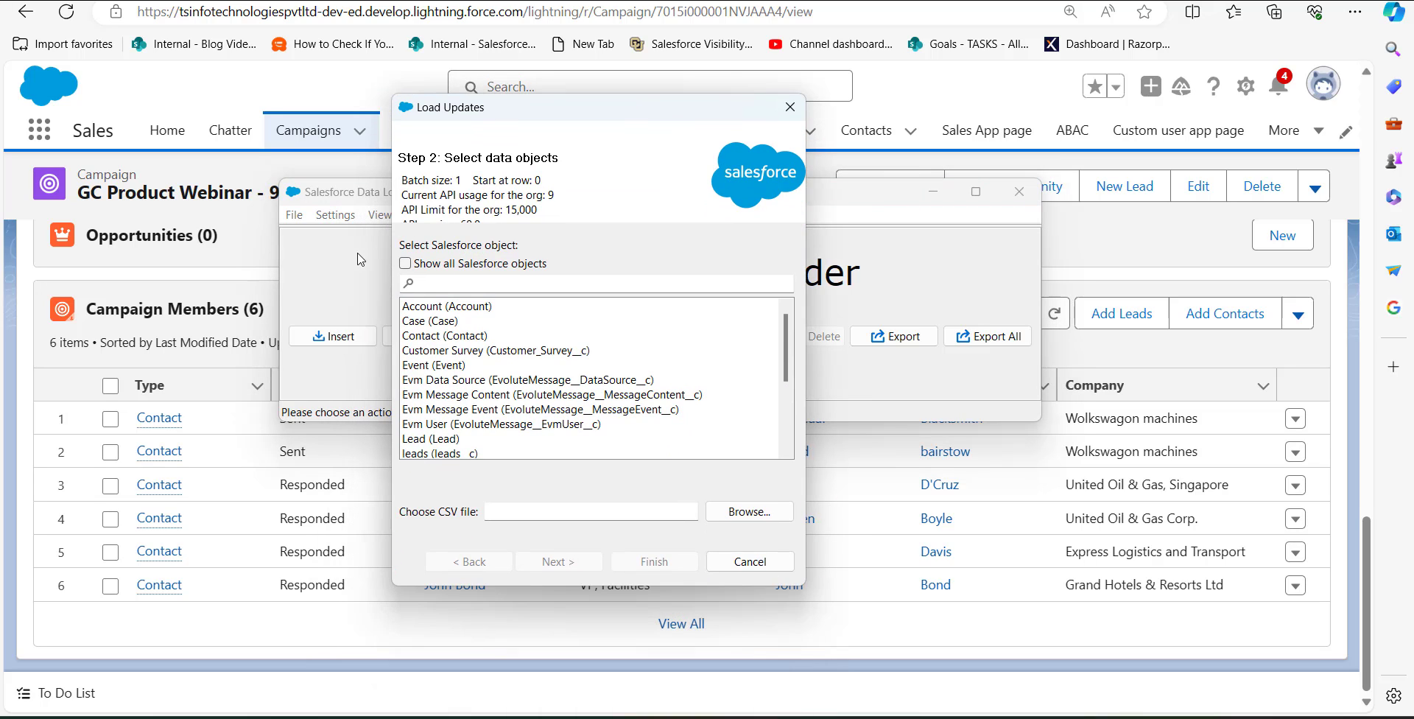
pyautogui.click(405, 264)
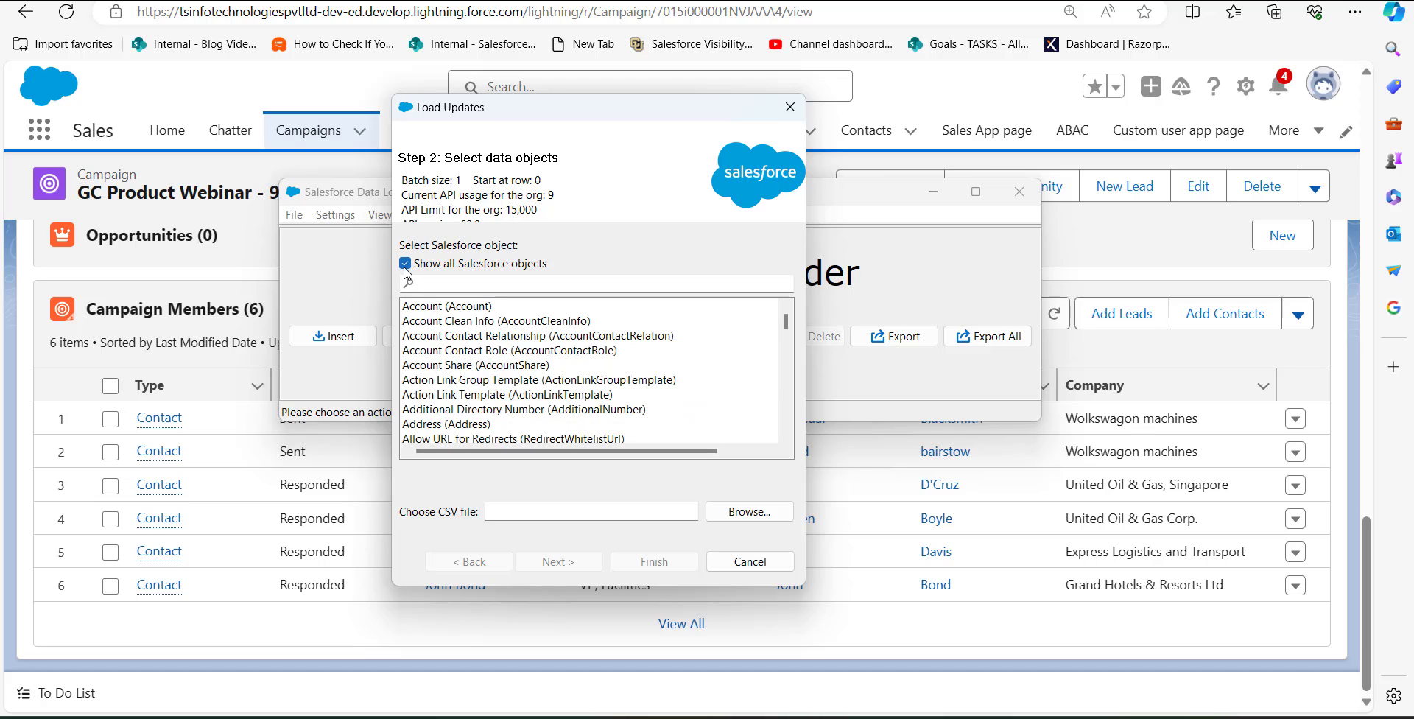
pyautogui.click(454, 285)
pyautogui.write('campa')
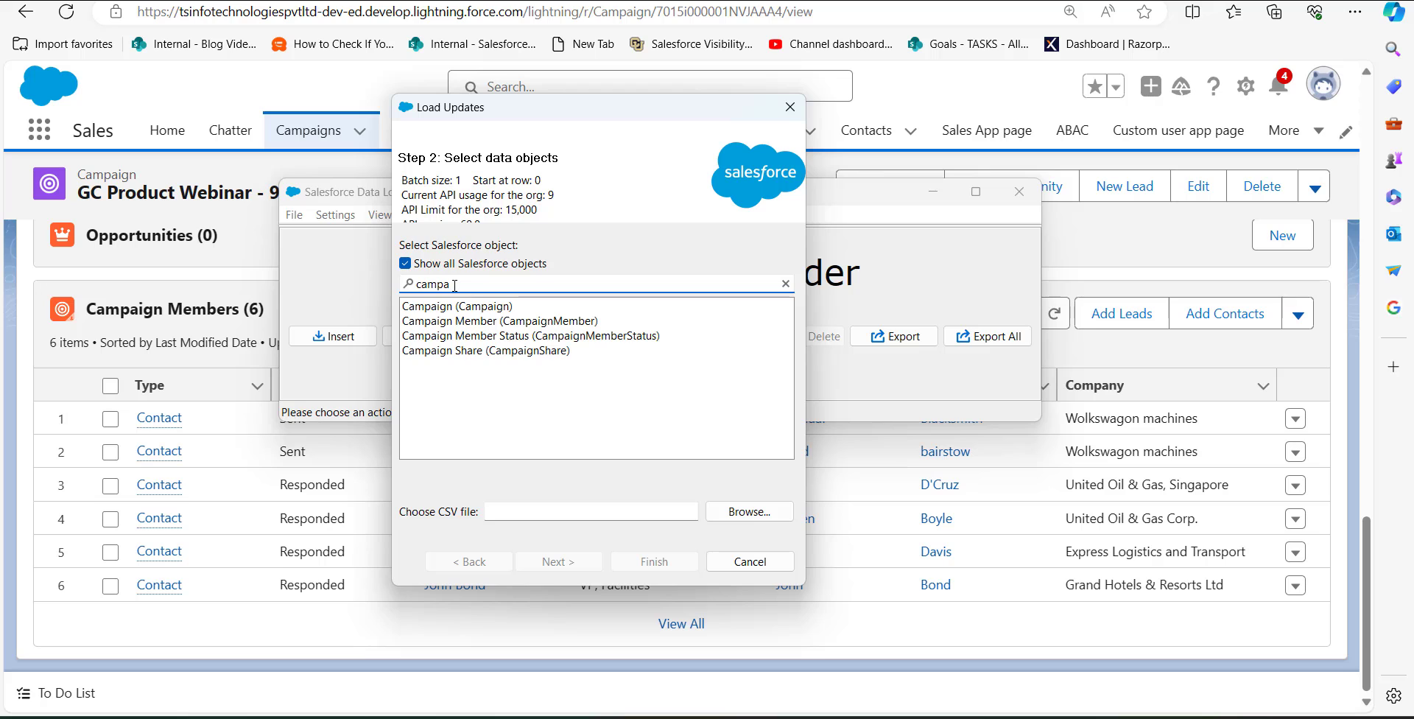
pyautogui.click(500, 321)
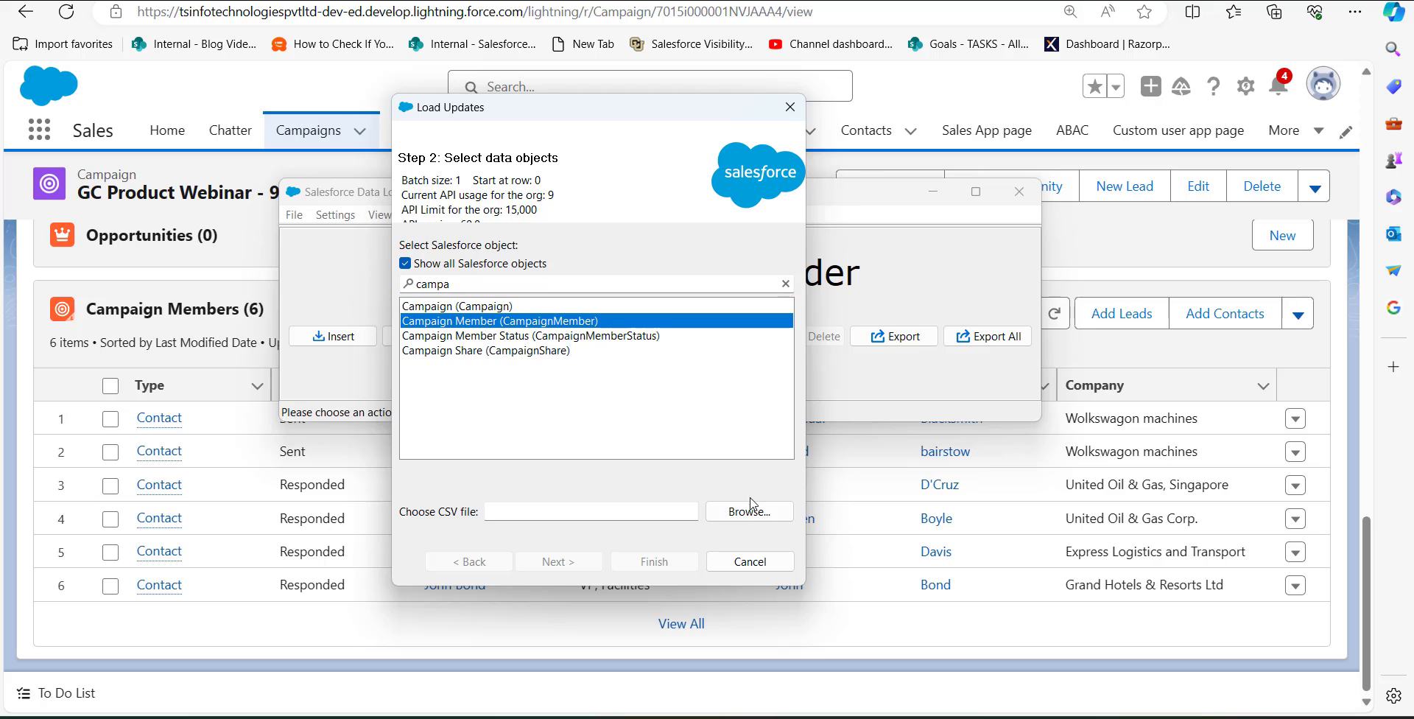
# Step: Load campaignstatus.csv as the update file and acknowledge the 6-row initialization summary
pyautogui.click(750, 511)
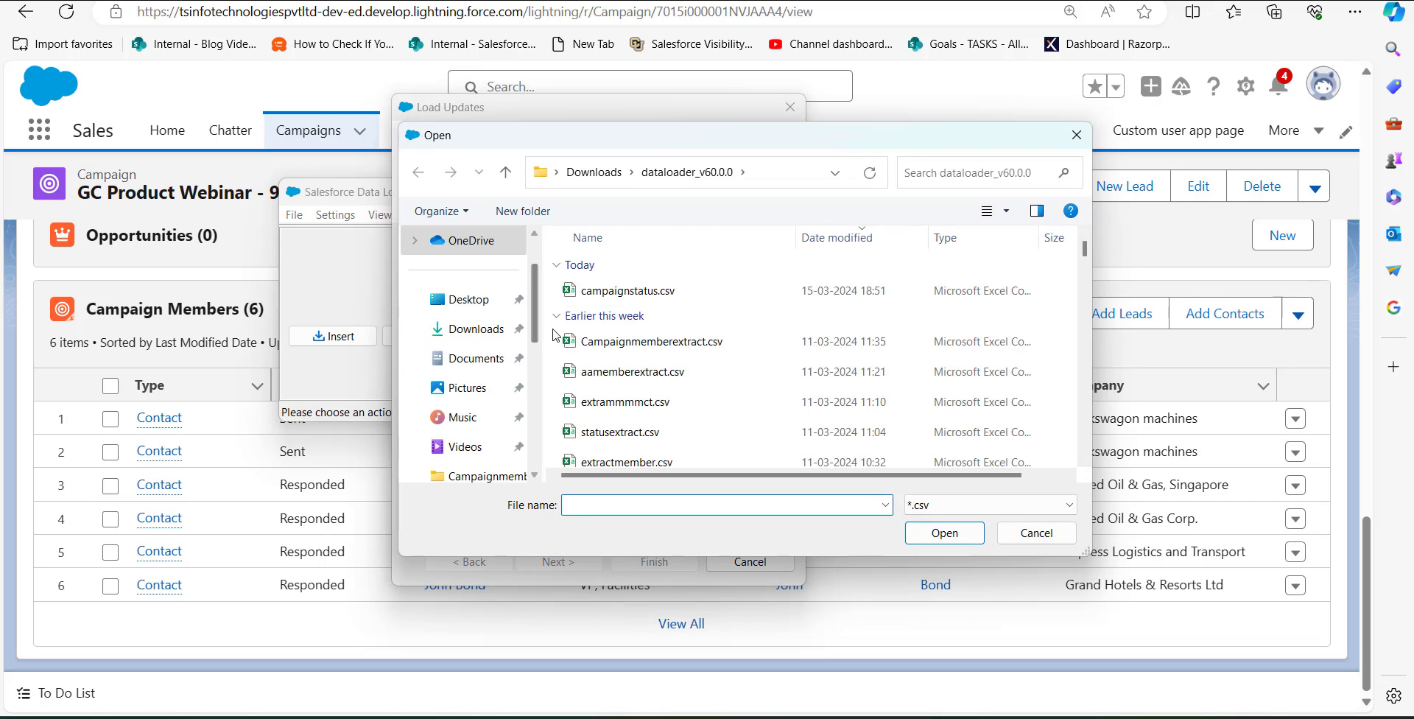
pyautogui.click(620, 292)
pyautogui.click(943, 536)
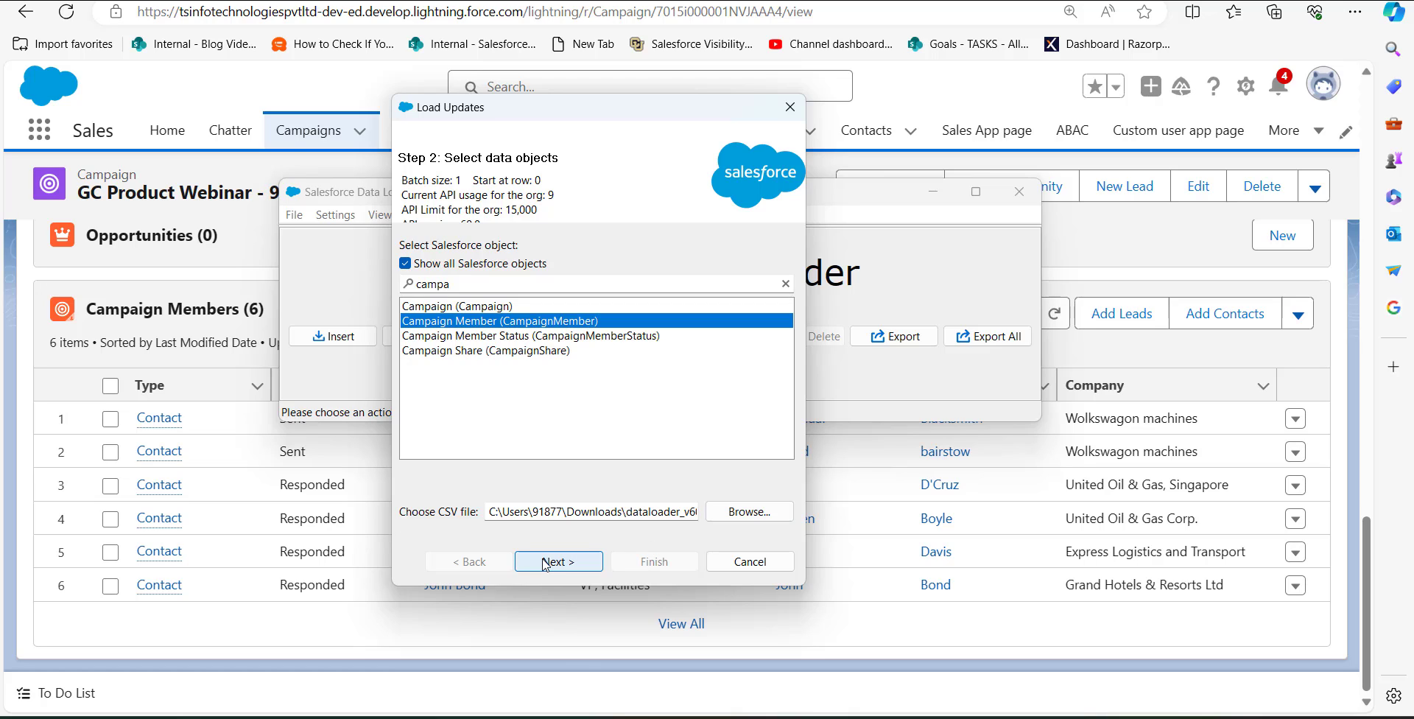
pyautogui.click(544, 562)
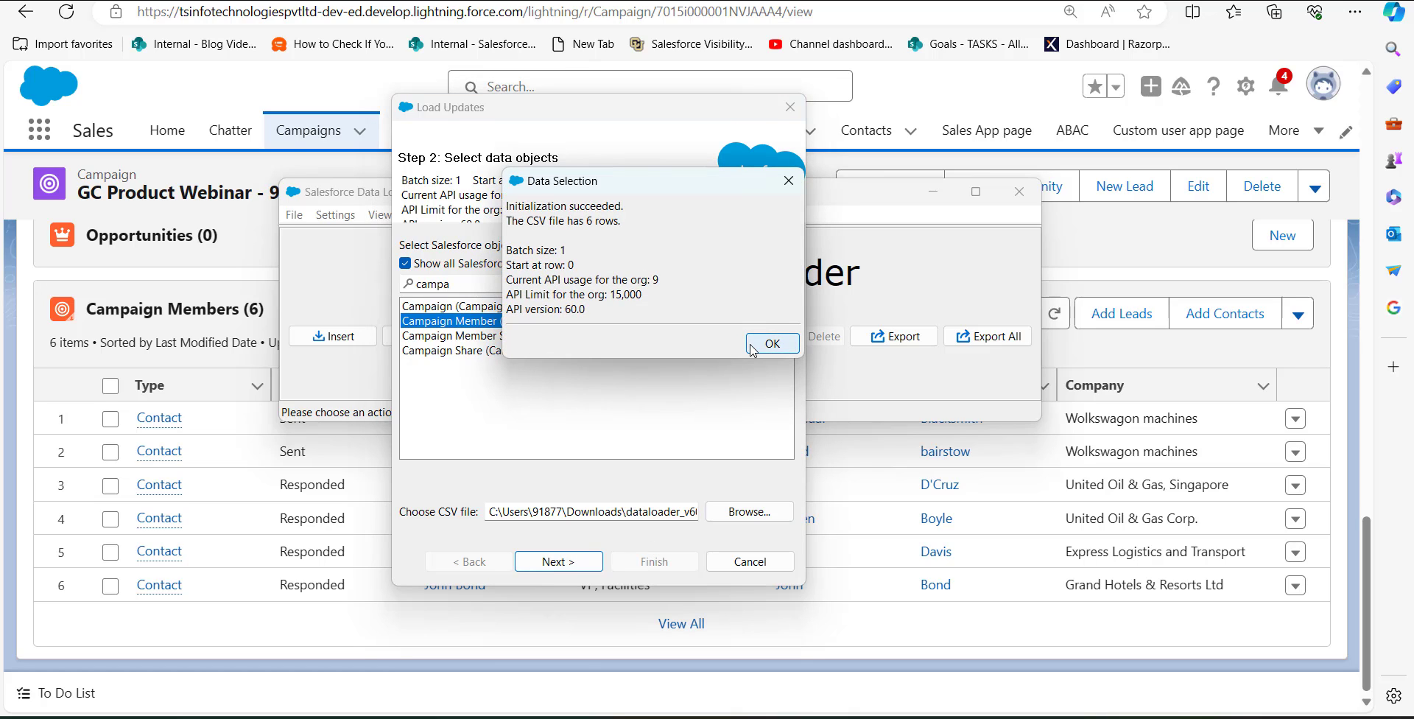
pyautogui.moveTo(661, 184); pyautogui.dragTo(627, 237)
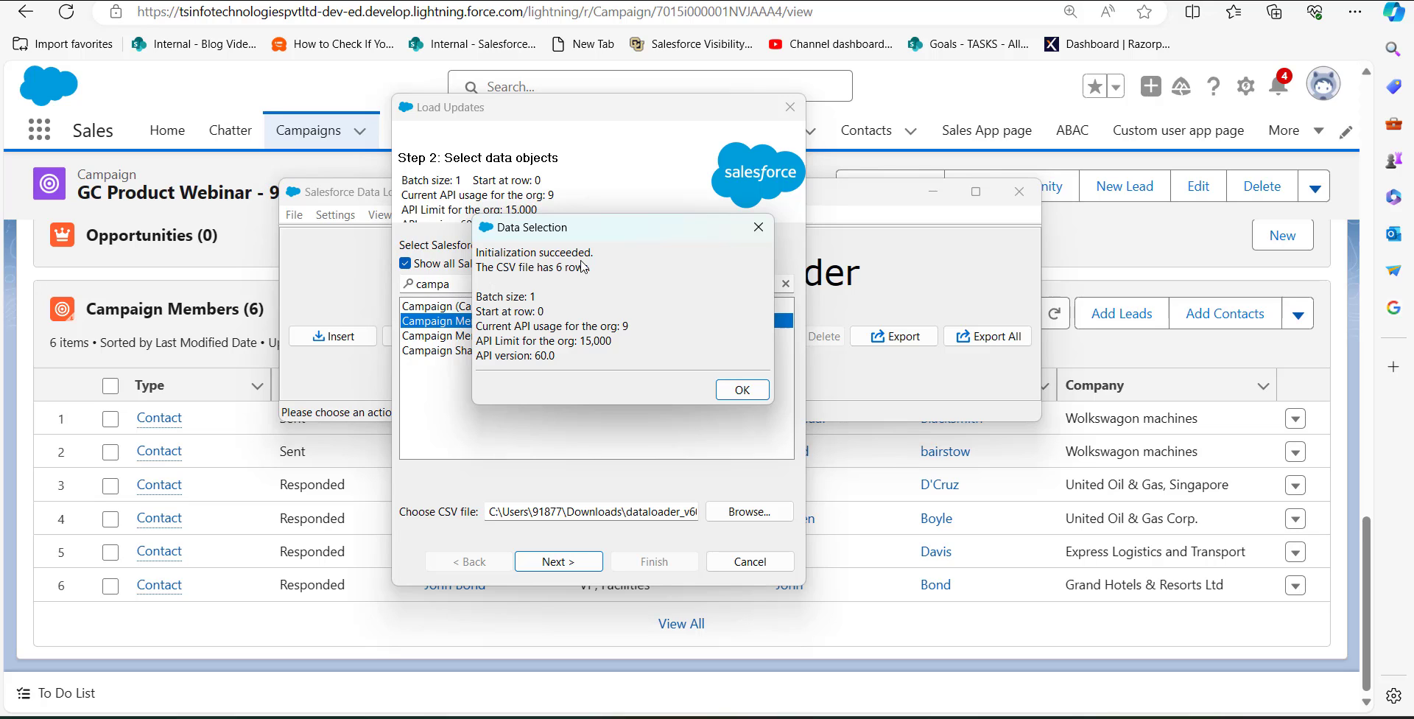
pyautogui.click(751, 392)
# Step: Auto-match columns so STATUS maps to Status and ID to Id, then advance to Finish
pyautogui.moveTo(603, 235); pyautogui.dragTo(530, 127)
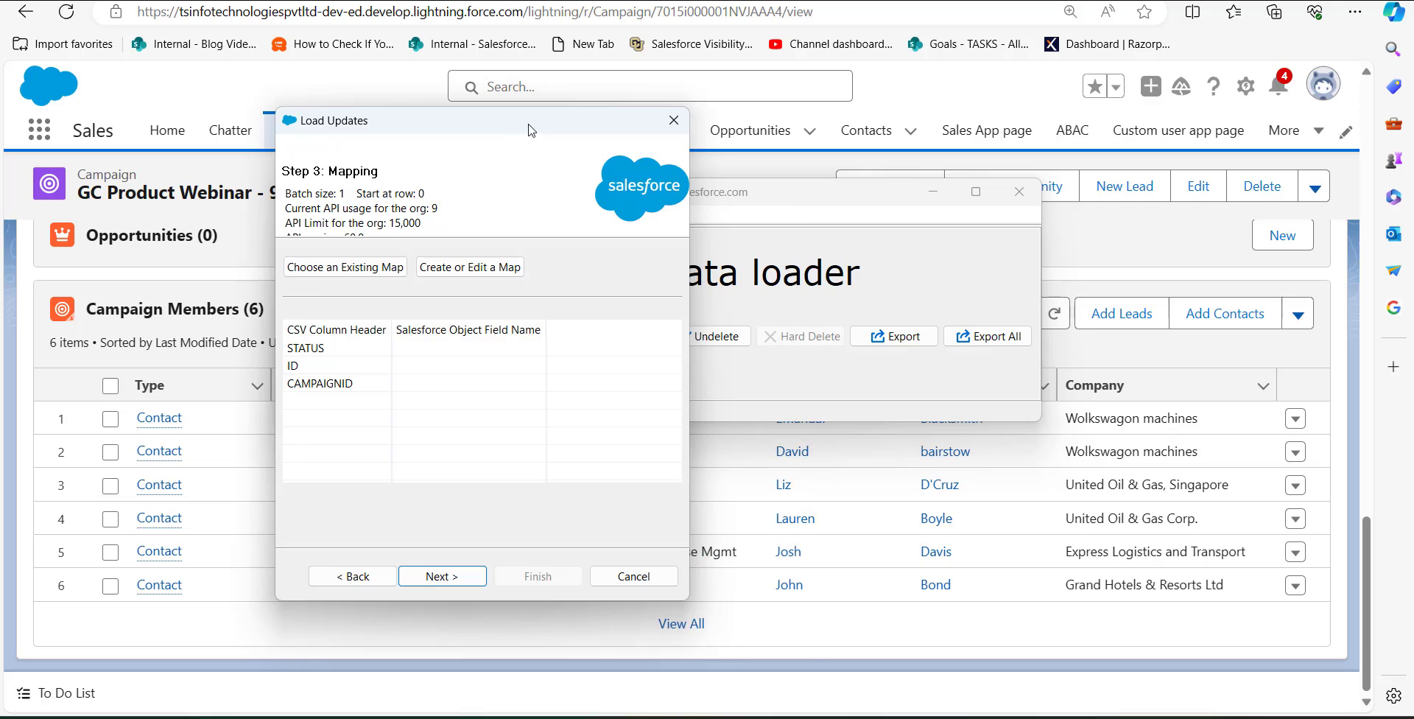
pyautogui.click(472, 267)
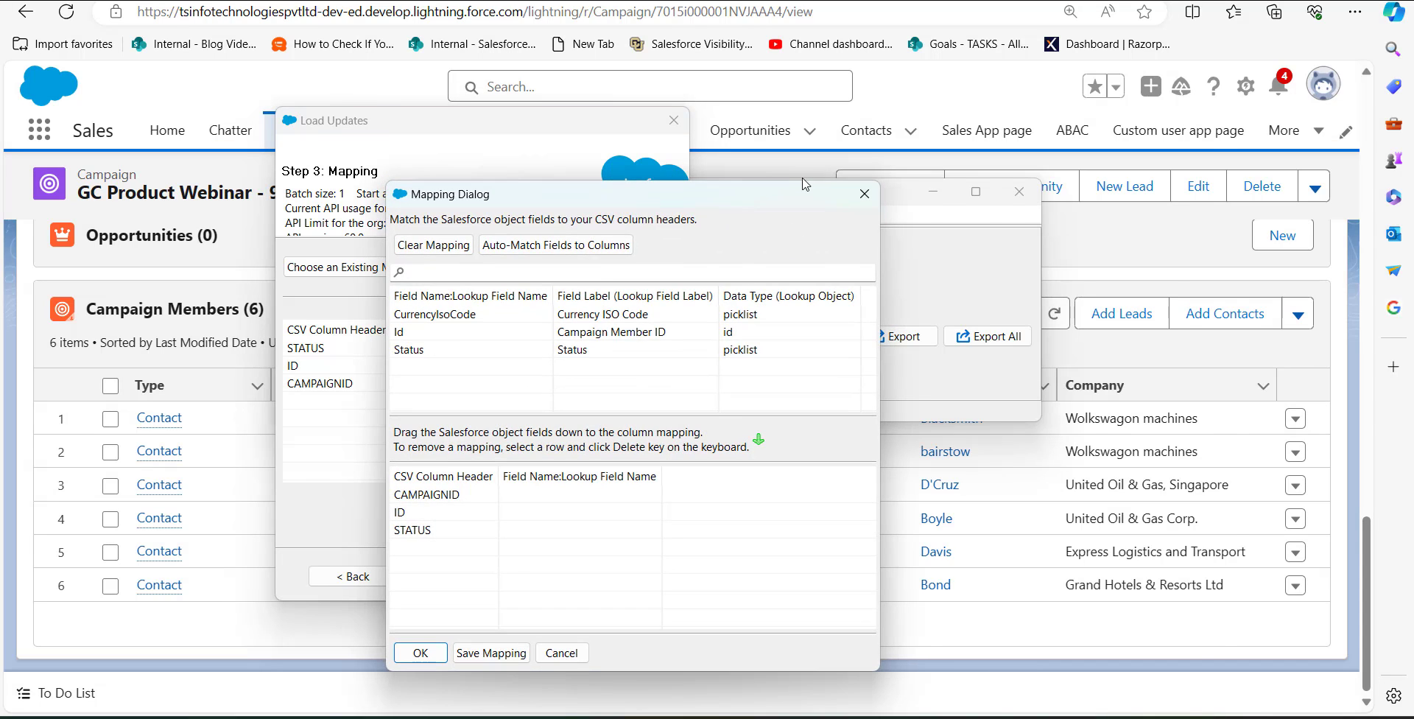
pyautogui.moveTo(802, 181); pyautogui.dragTo(1146, 112)
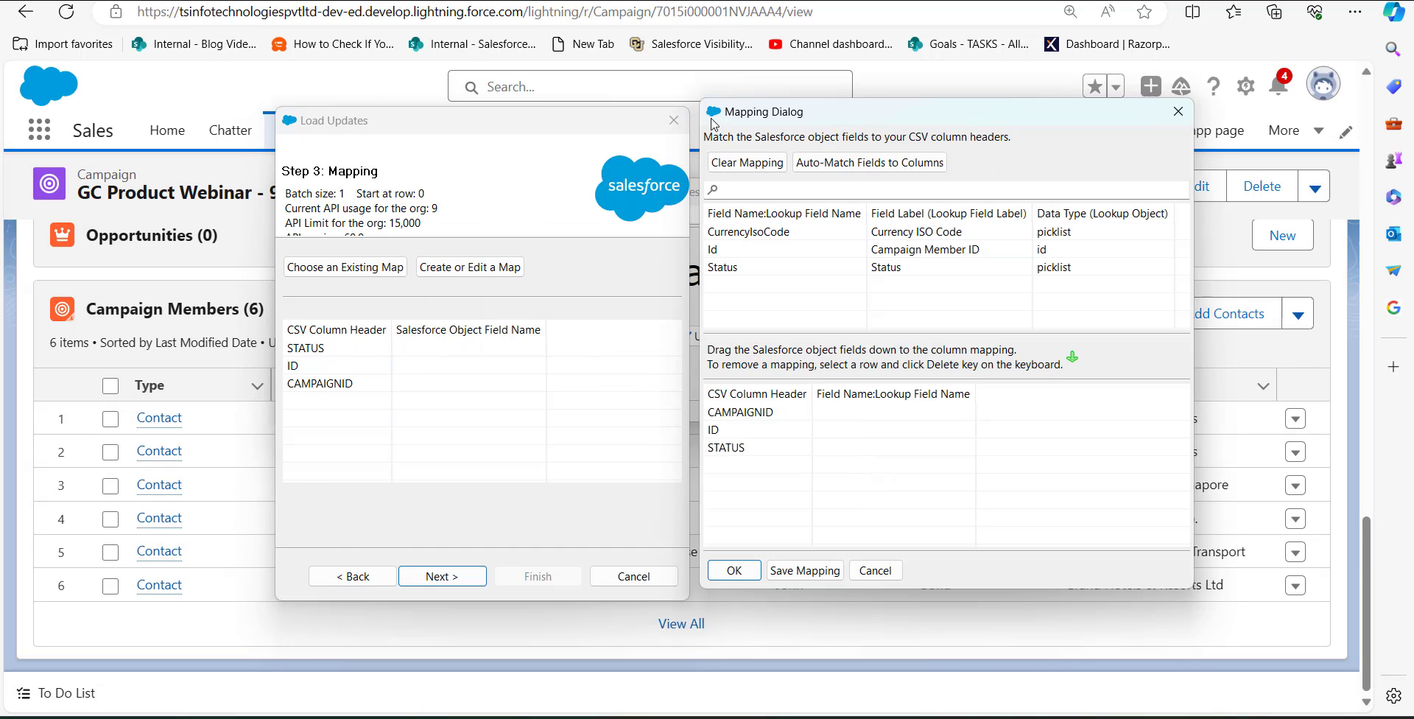
pyautogui.click(862, 174)
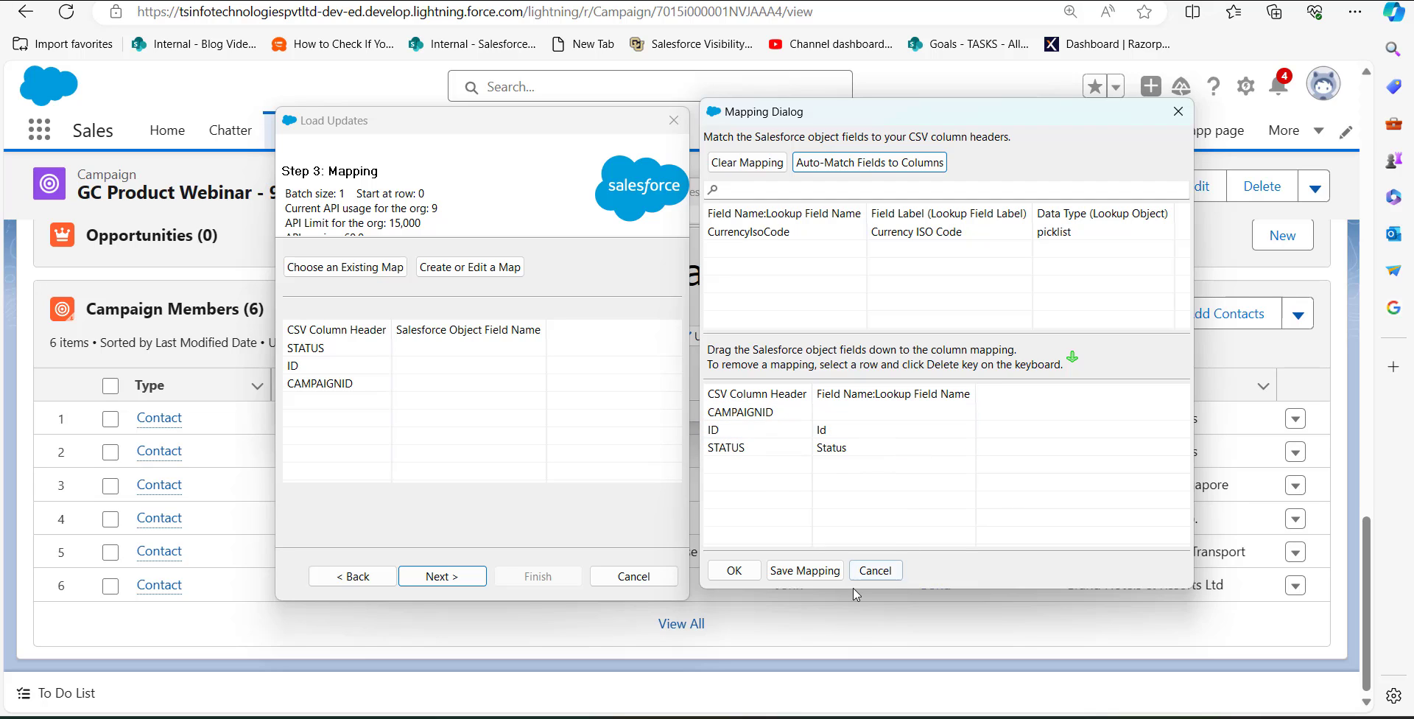
pyautogui.click(734, 571)
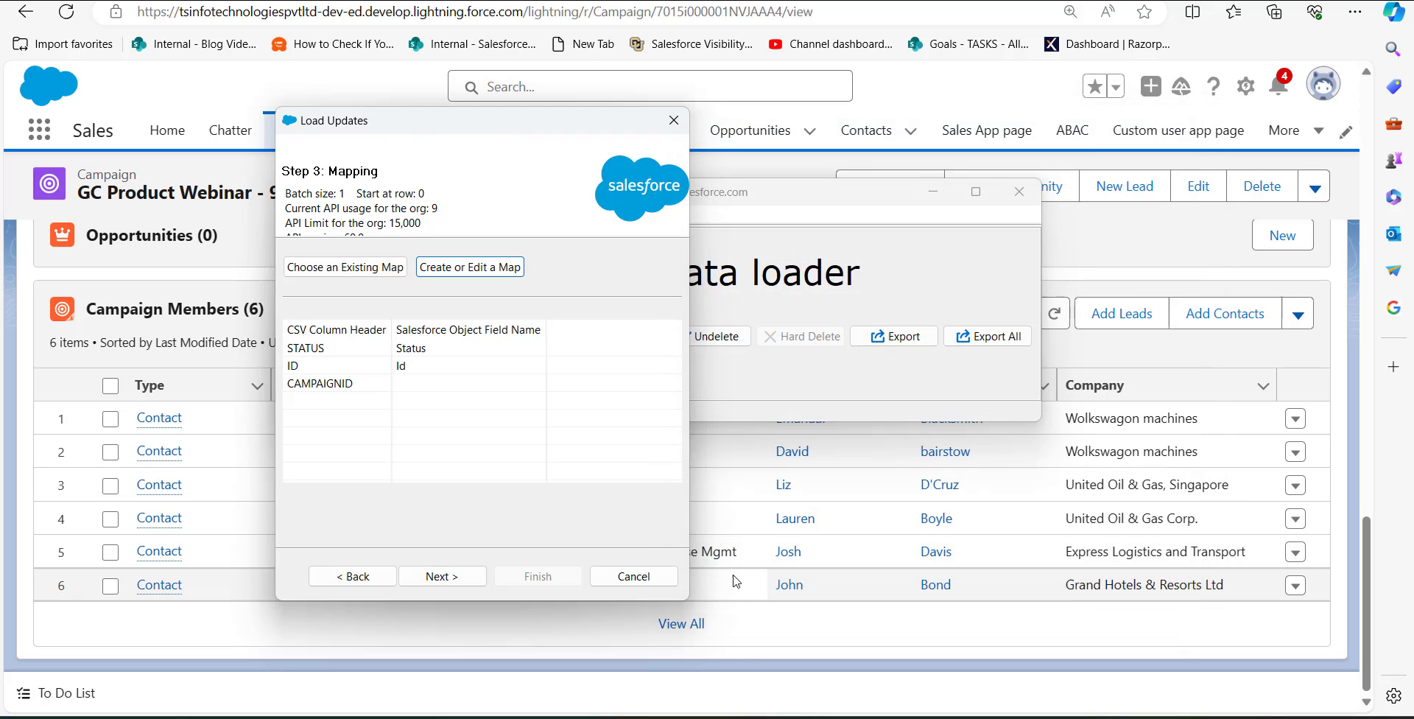
pyautogui.click(440, 576)
pyautogui.moveTo(632, 212); pyautogui.dragTo(643, 39)
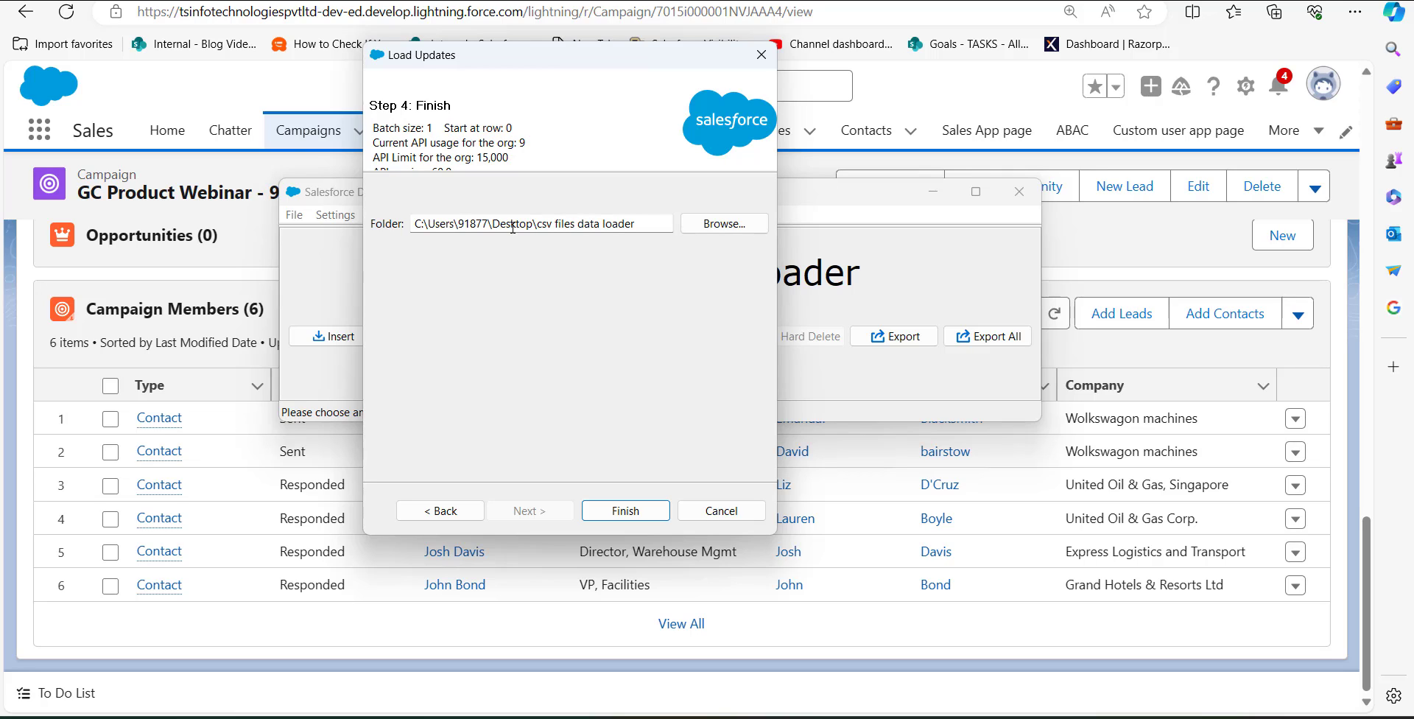
# Step: Run the update, confirm the warning, and review the 6 Item Updated success rows
pyautogui.click(653, 513)
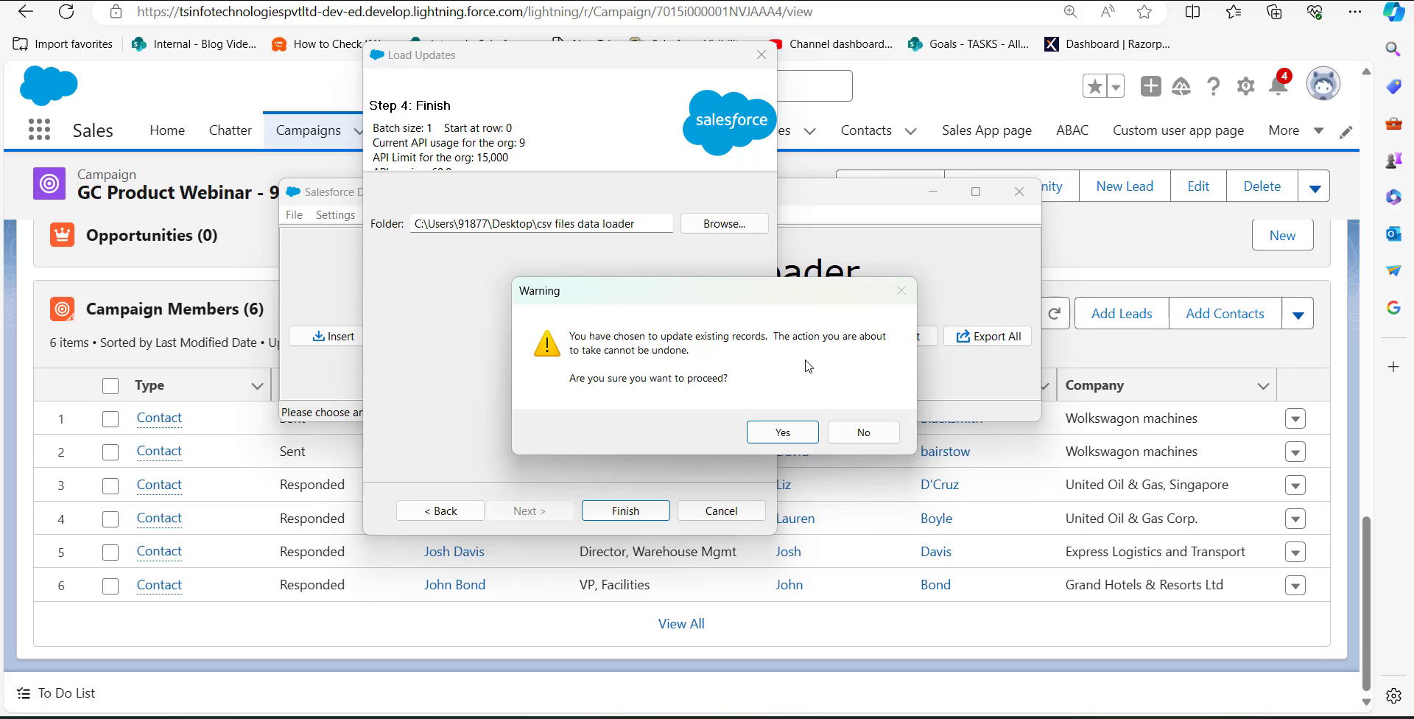
pyautogui.click(785, 432)
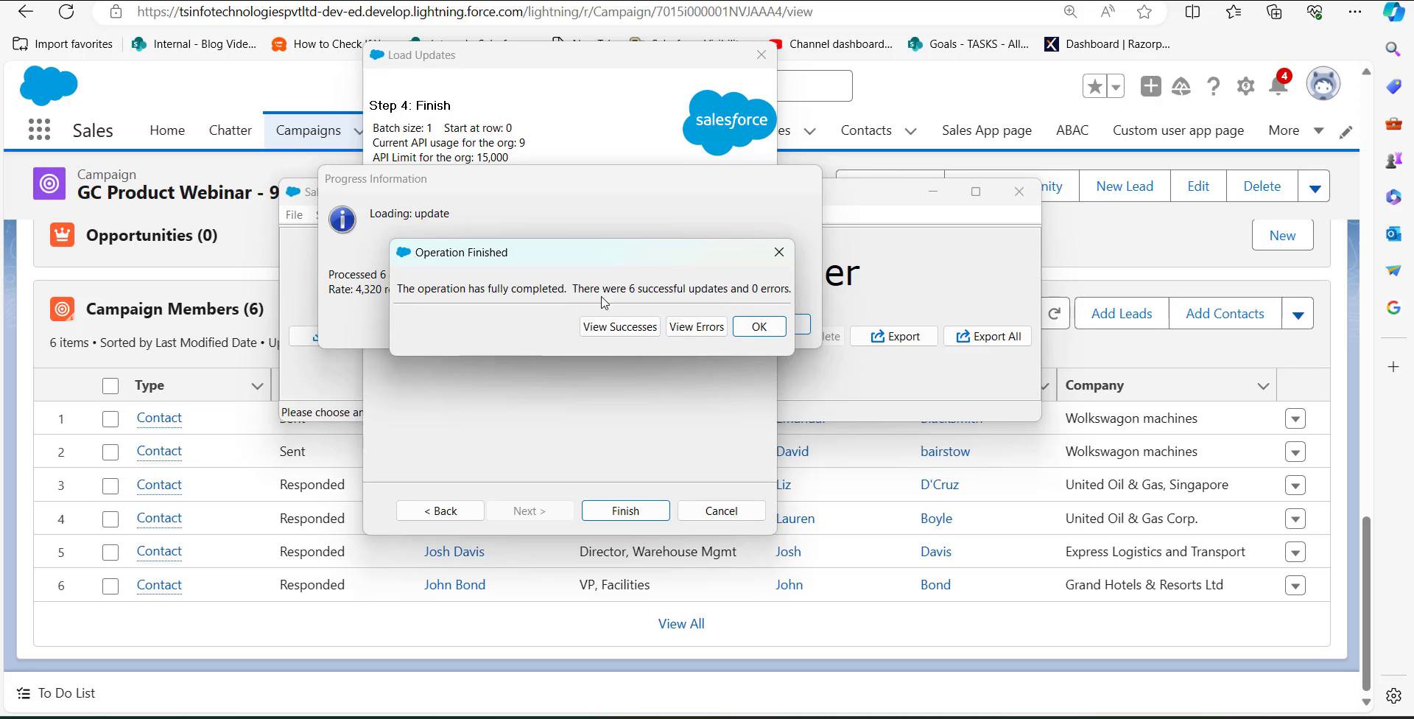
pyautogui.click(628, 326)
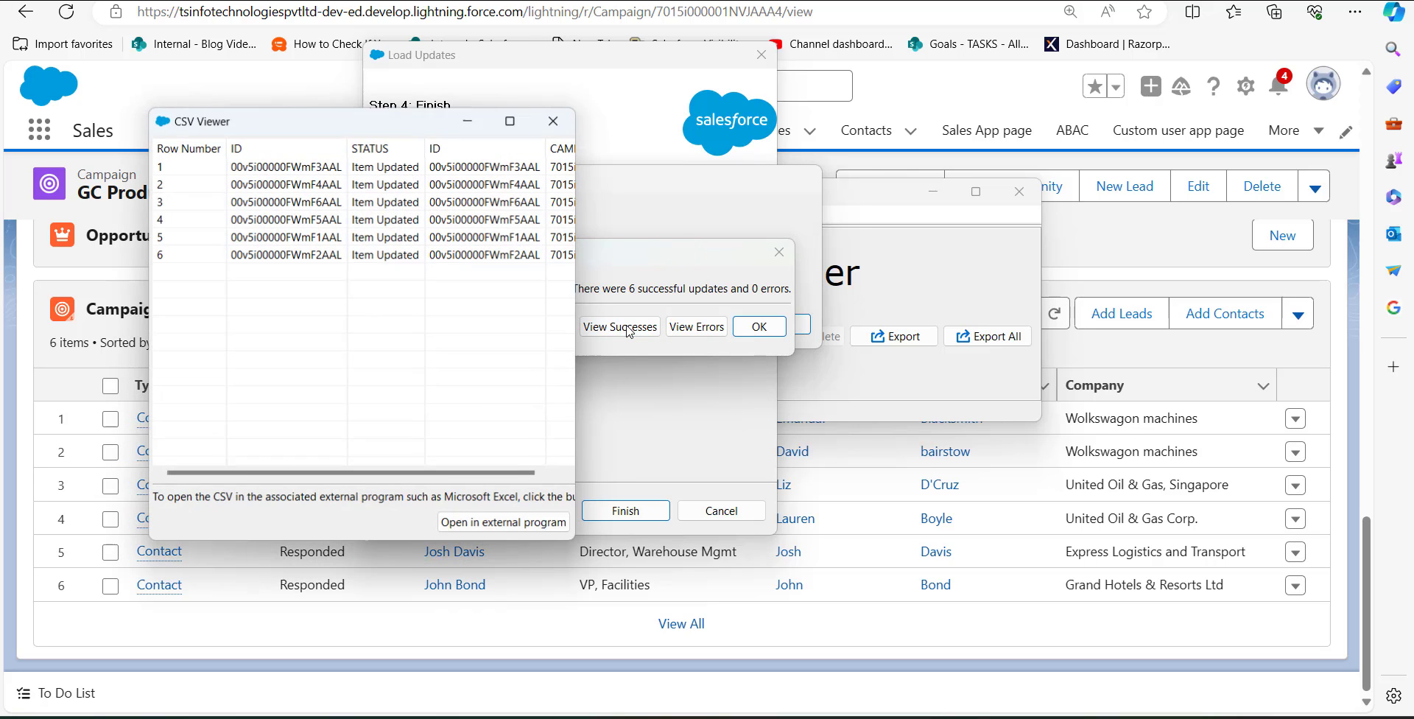
pyautogui.moveTo(596, 324); pyautogui.dragTo(865, 322)
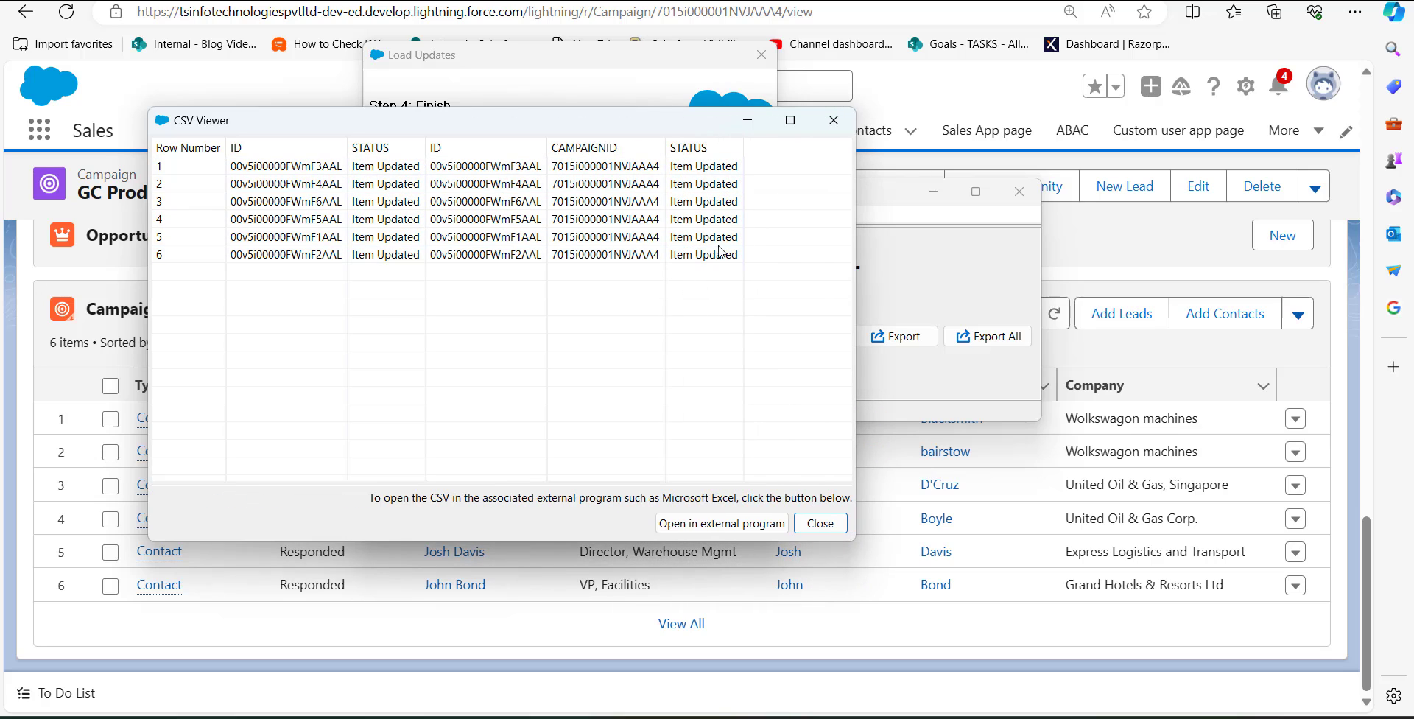
pyautogui.click(833, 120)
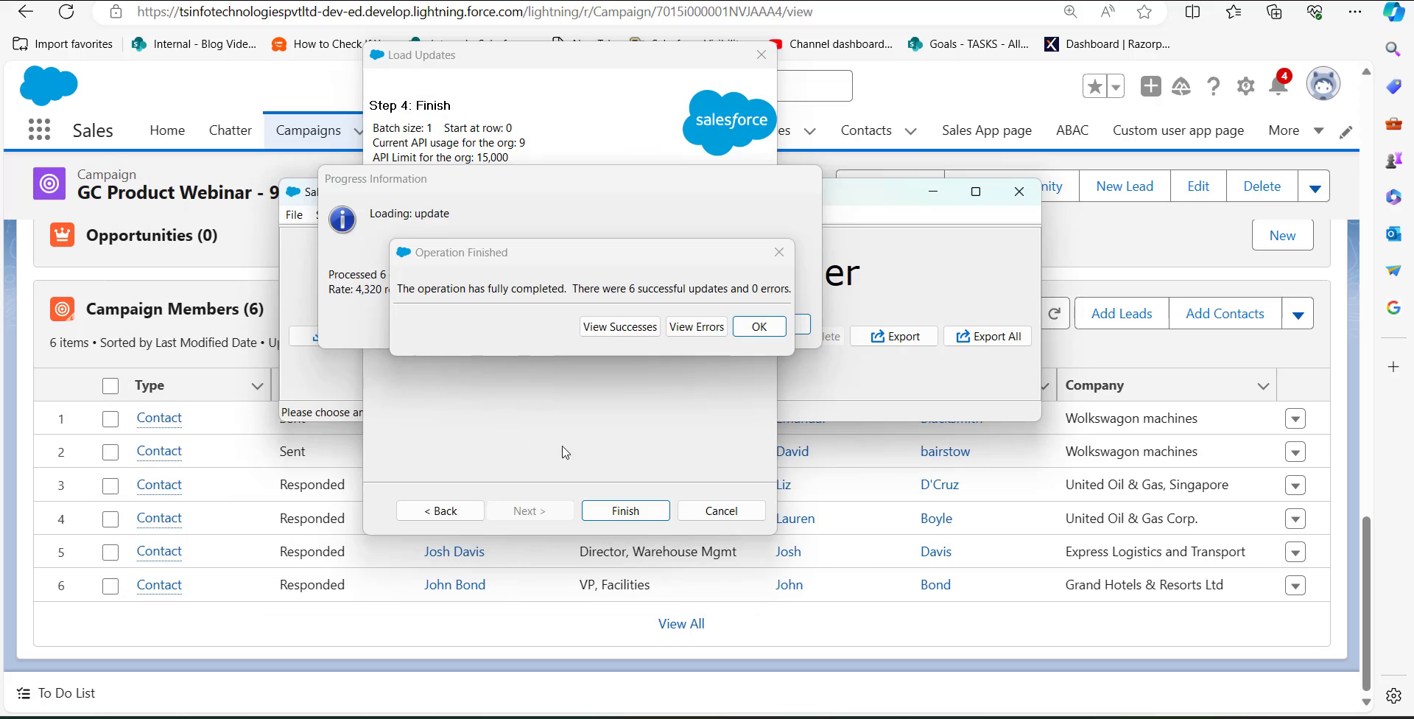
pyautogui.click(759, 326)
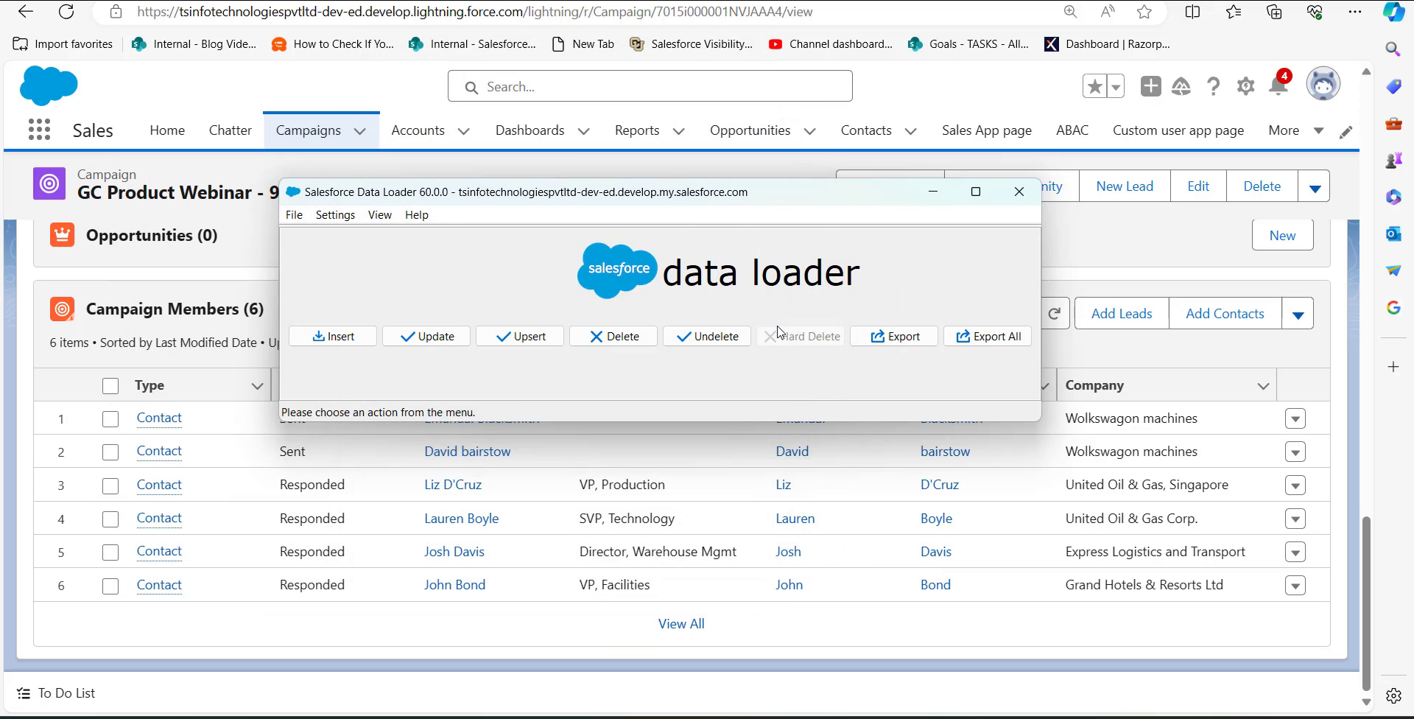
# Step: Minimize Data Loader and refresh the GC Product Webinar - 9, april 2024 campaign page
pyautogui.click(932, 191)
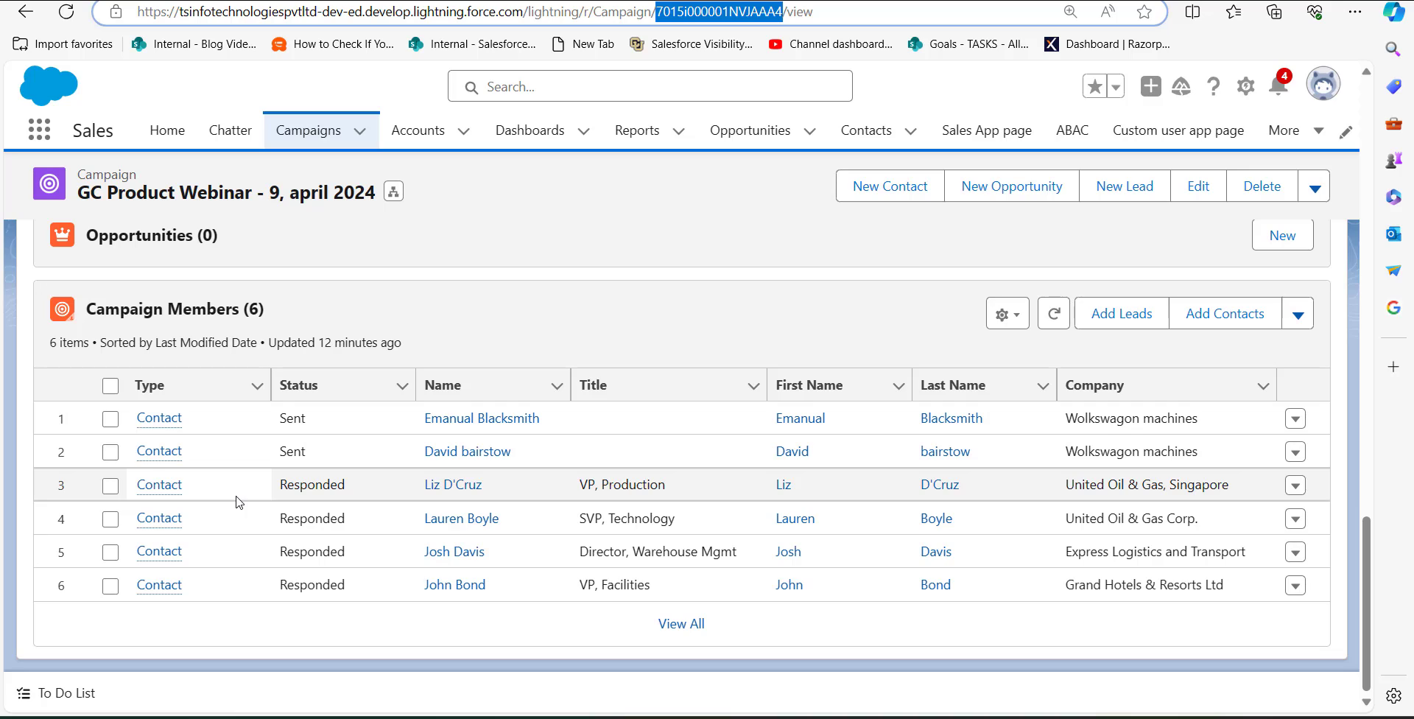
pyautogui.click(66, 13)
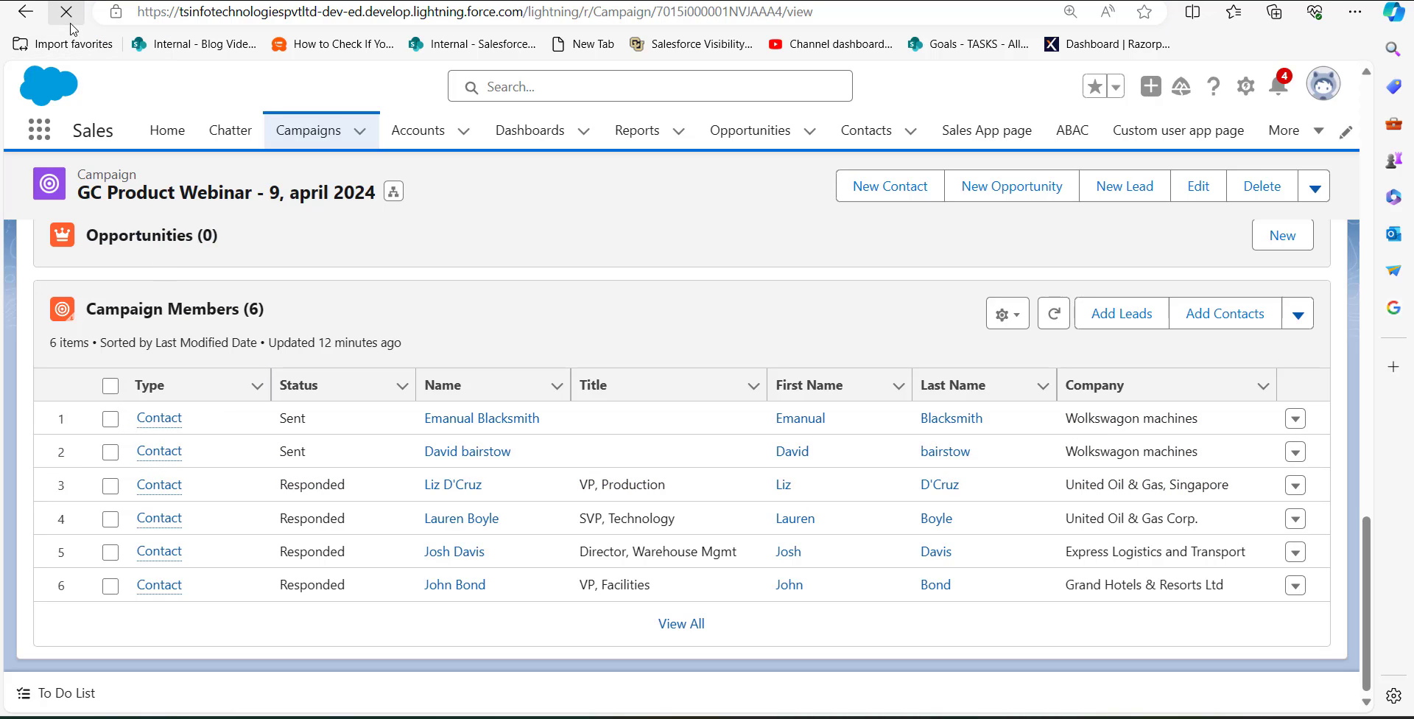